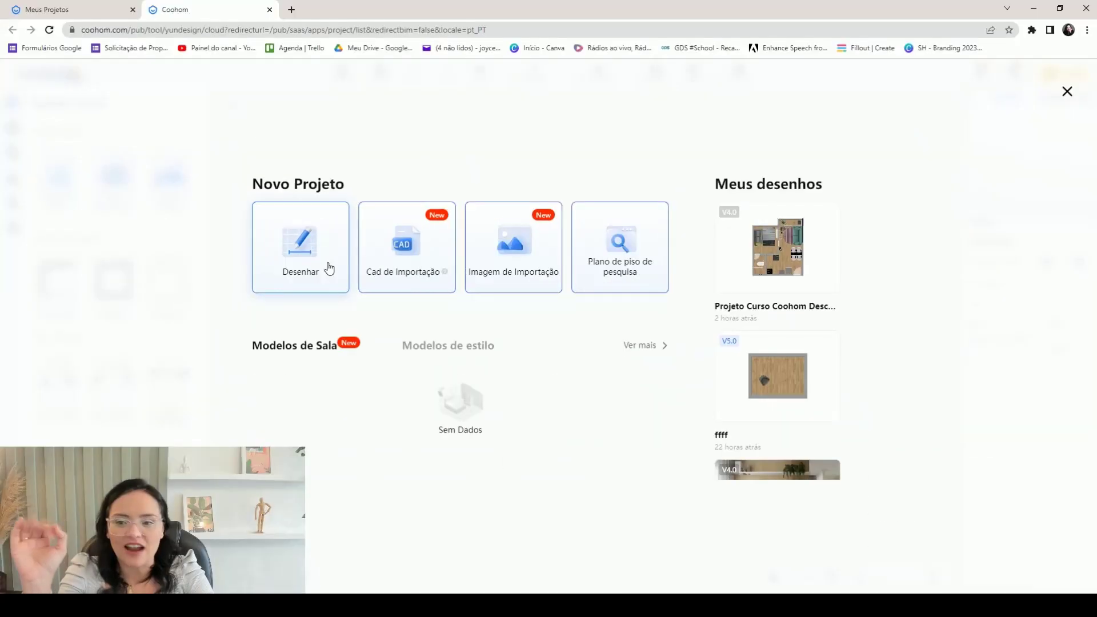
Step: Start a new project for drawing a floor plan from scratch and look through the available wall, door, window and structural elements
click(329, 268)
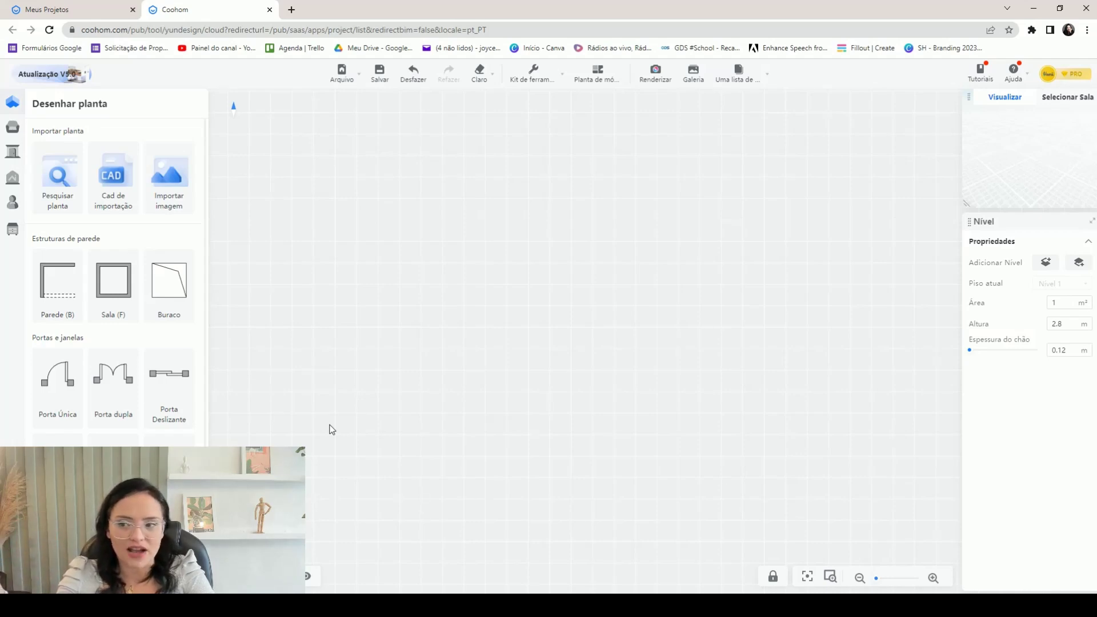
mouse_move(14, 108)
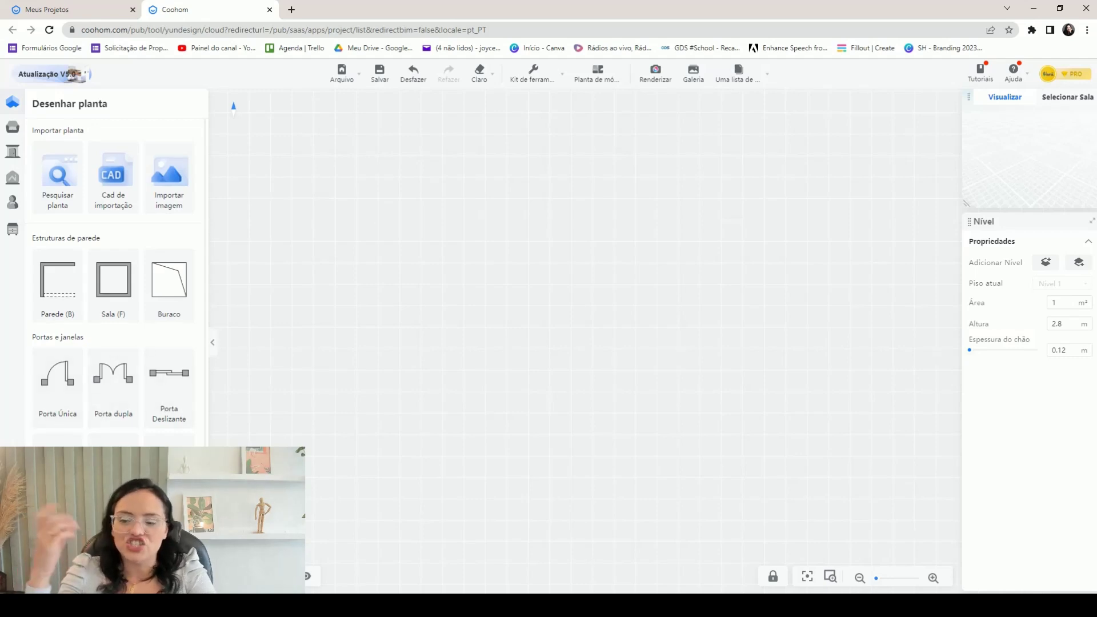
scroll(167, 406, down, 2)
scroll(118, 277, down, 1)
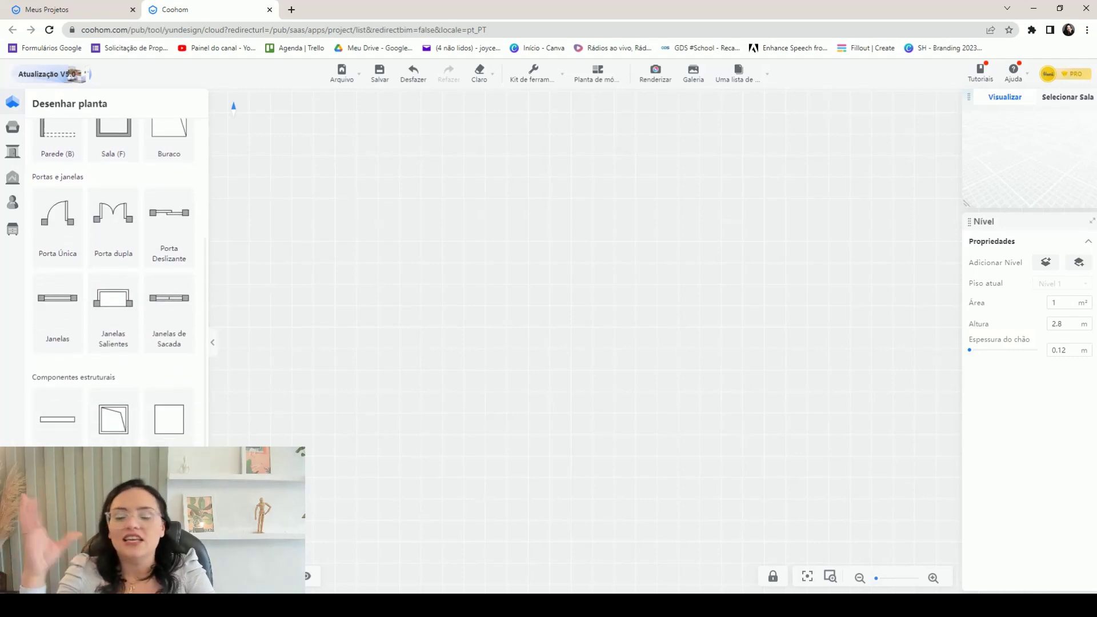
scroll(115, 274, up, 3)
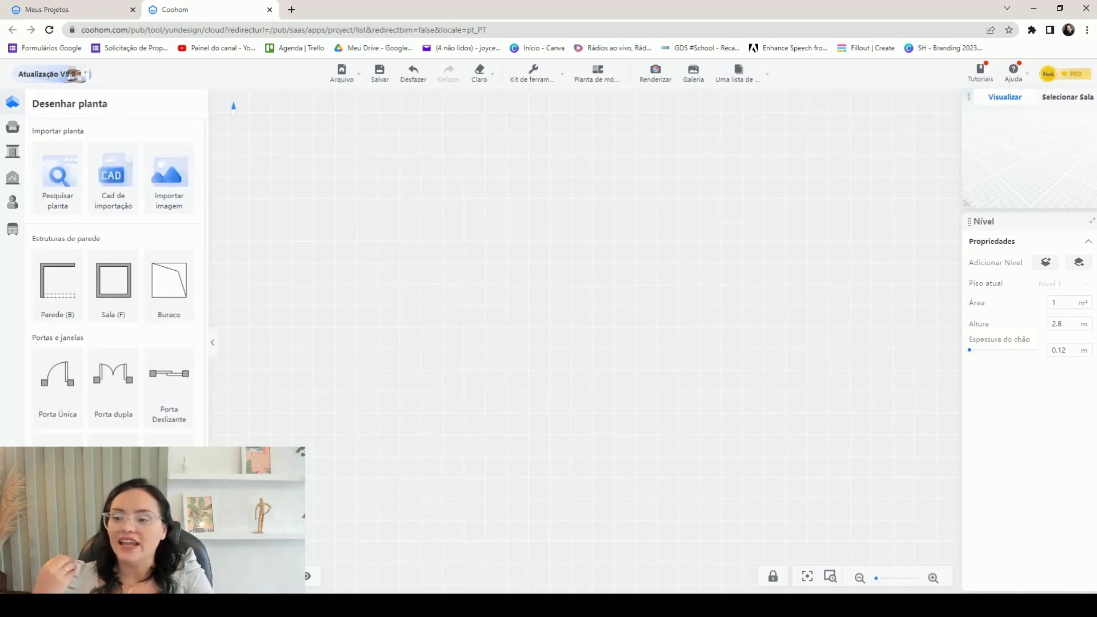
Step: Start the wall tool (Parede) and set the wall thickness to 0.15 m
click(57, 293)
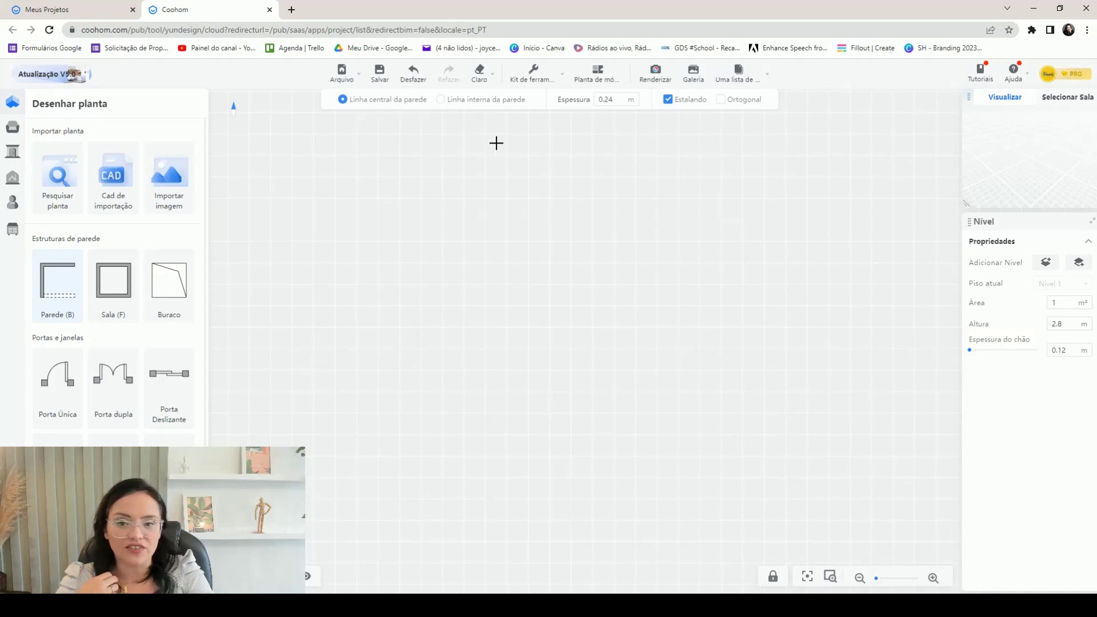
click(615, 98)
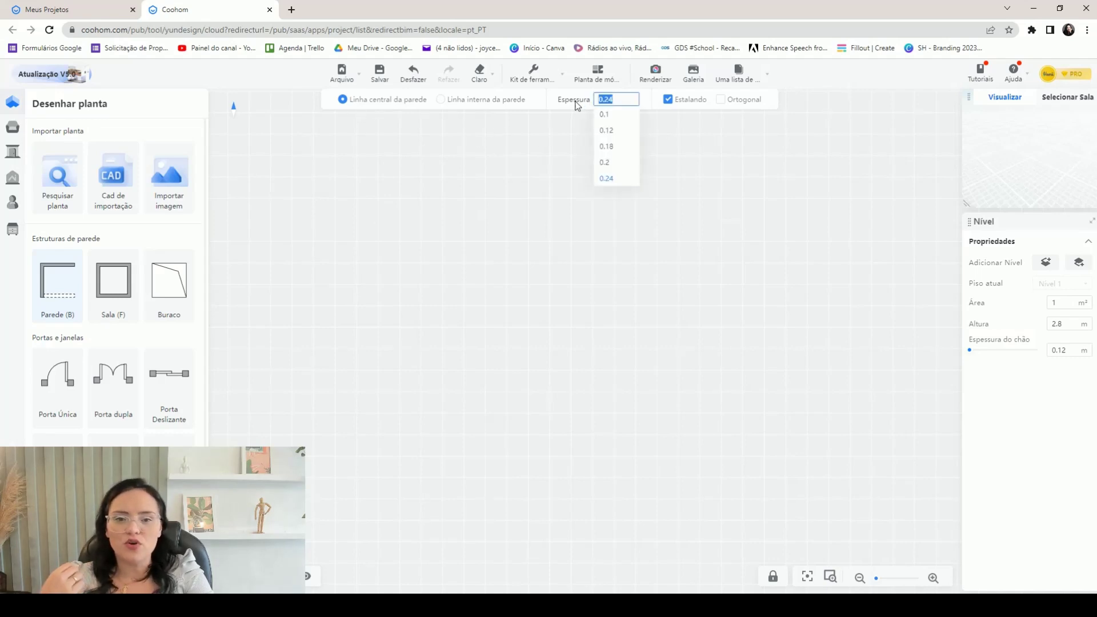
text(0.15)
key(Return)
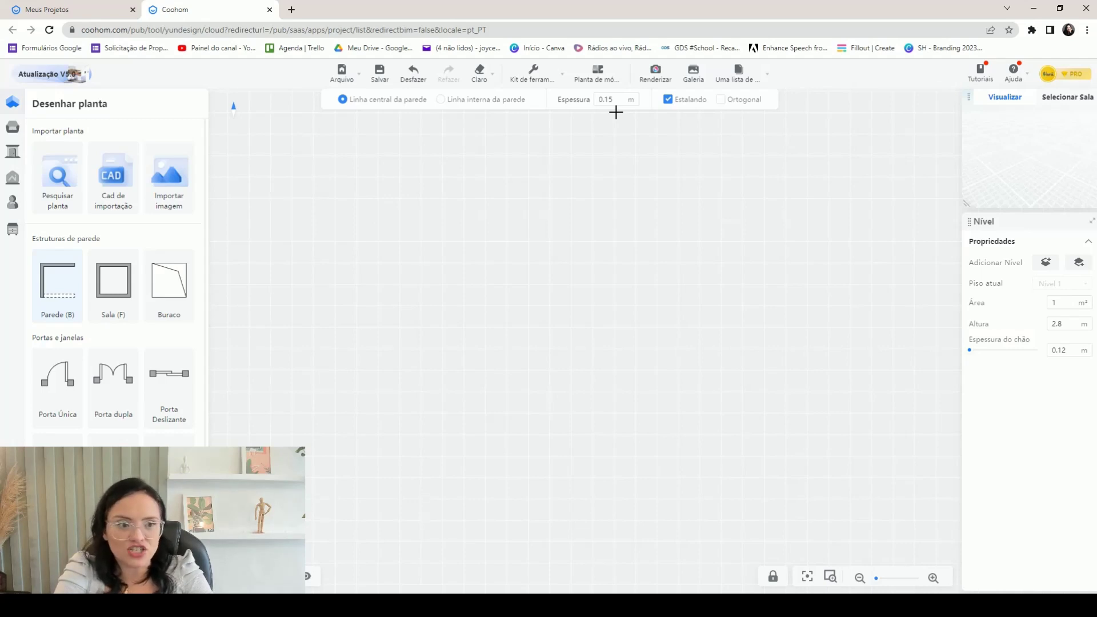
Step: Check the measurement unit setting in the general preferences
mouse_move(1086, 83)
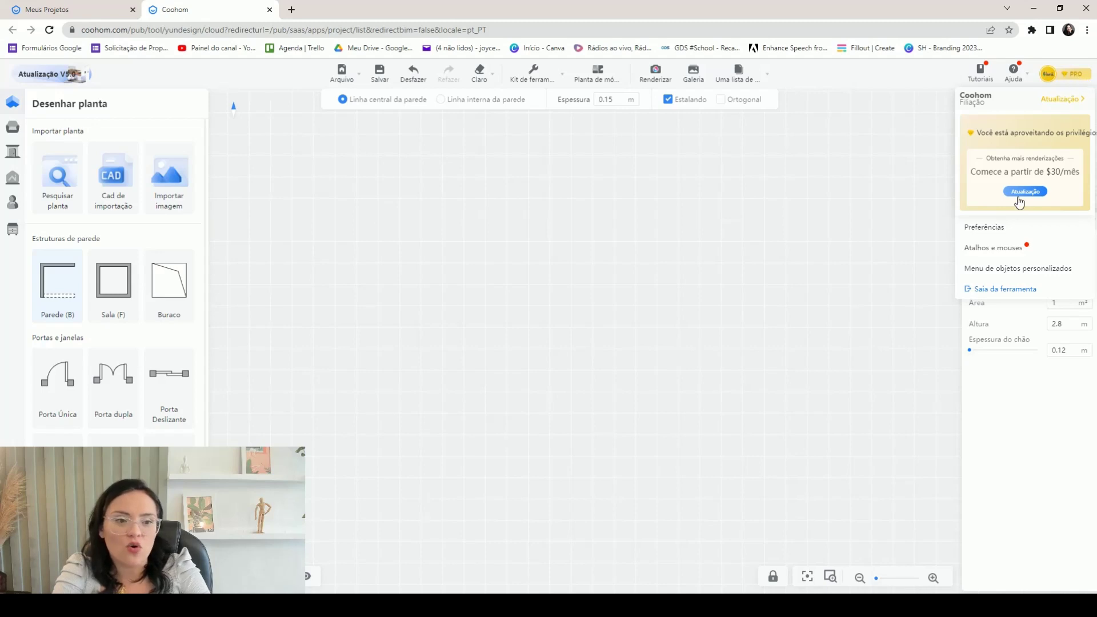
click(1006, 228)
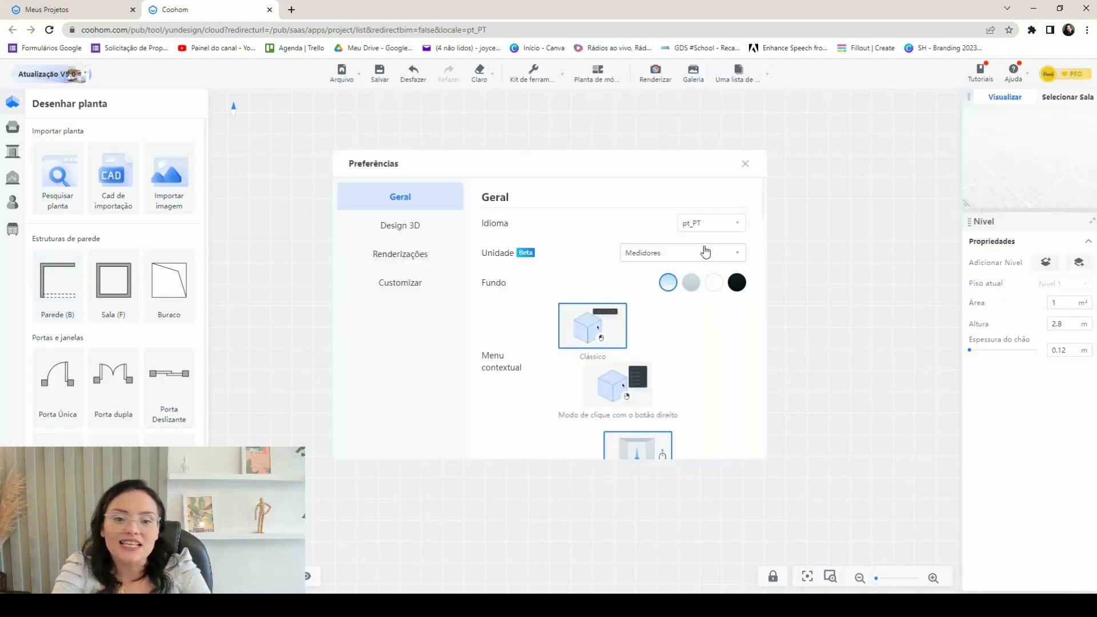
click(705, 252)
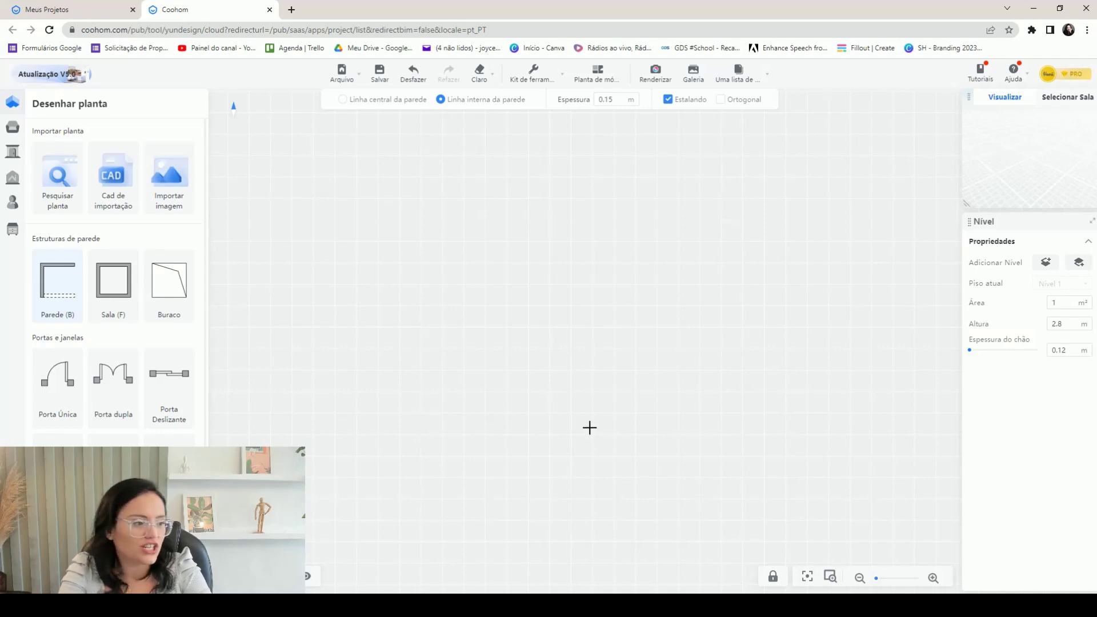
Step: Draw a closed square room with 3 m walls, measured along the inner wall line (Linha interna da parede)
click(405, 431)
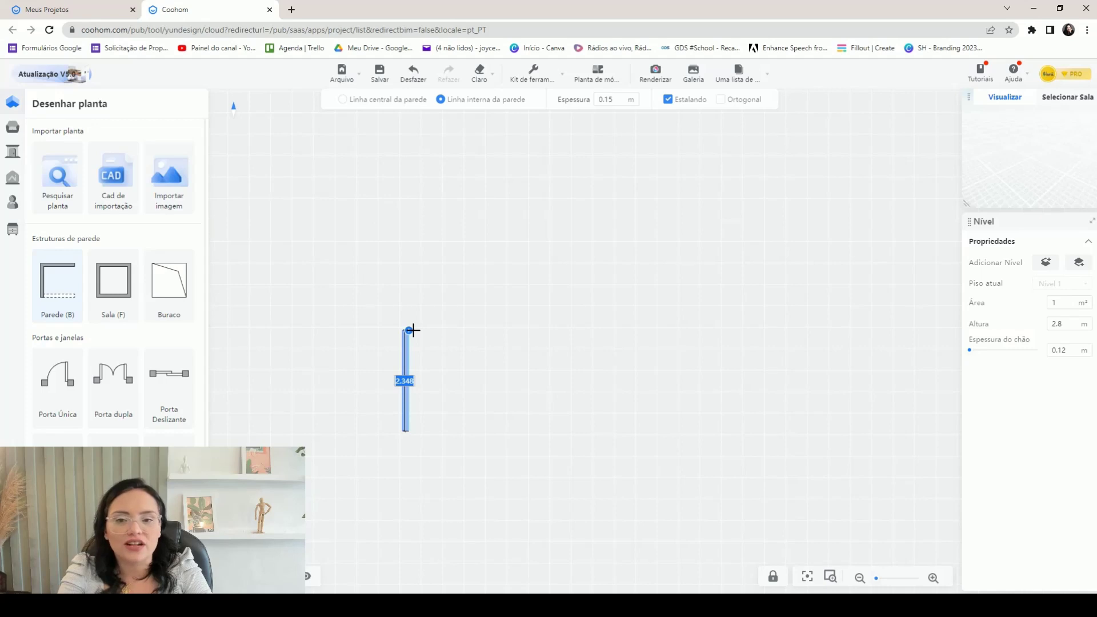
text(3)
key(Return)
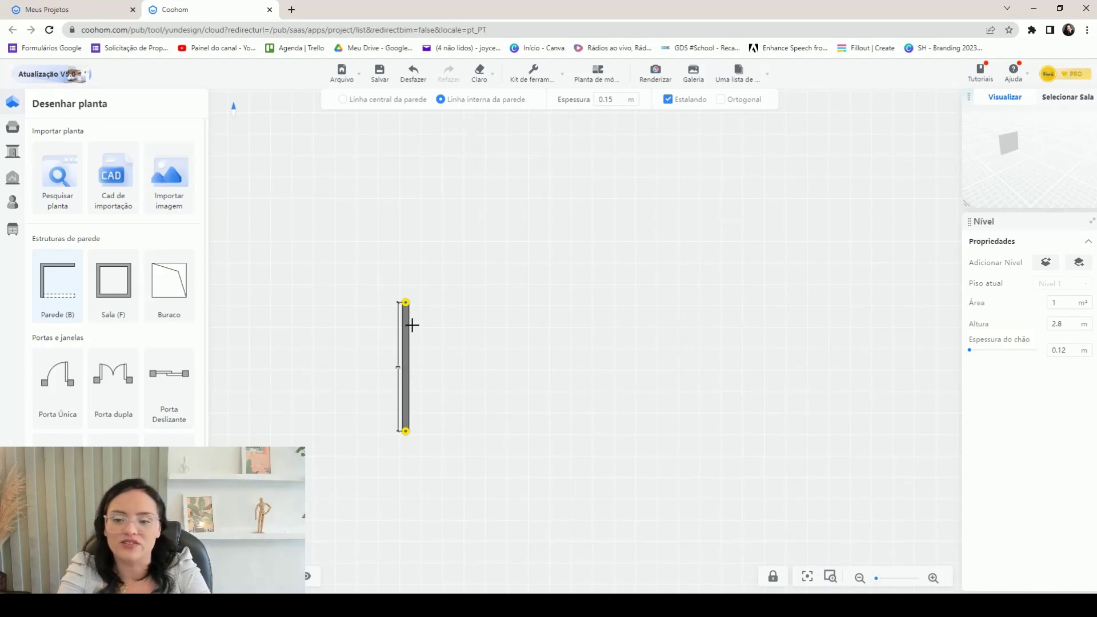
text(3)
key(Return)
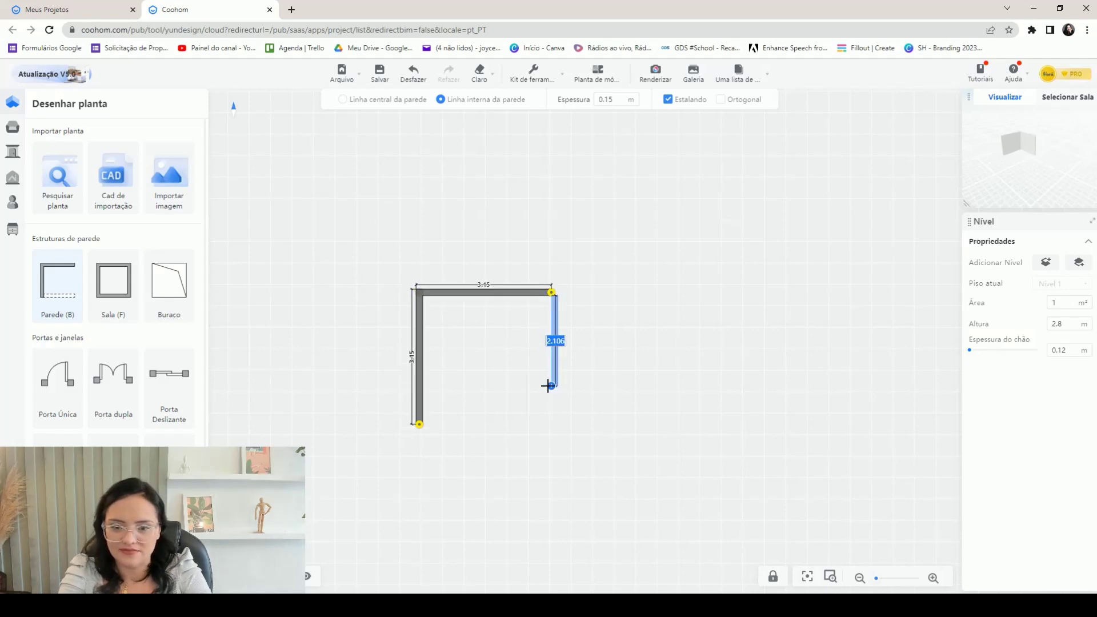
text(3)
key(Return)
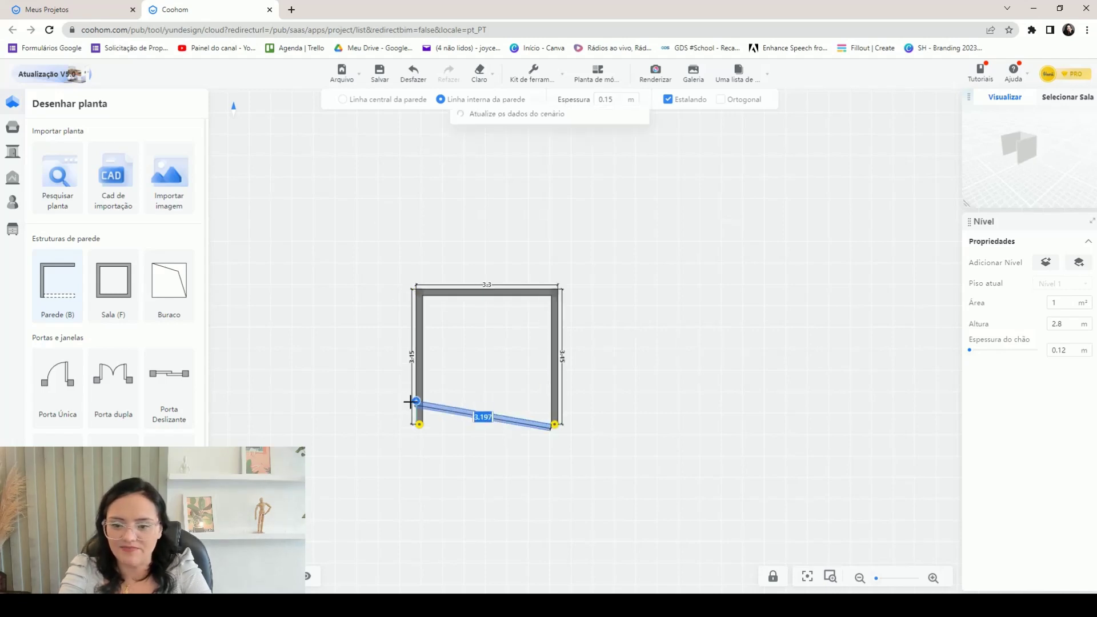
click(411, 427)
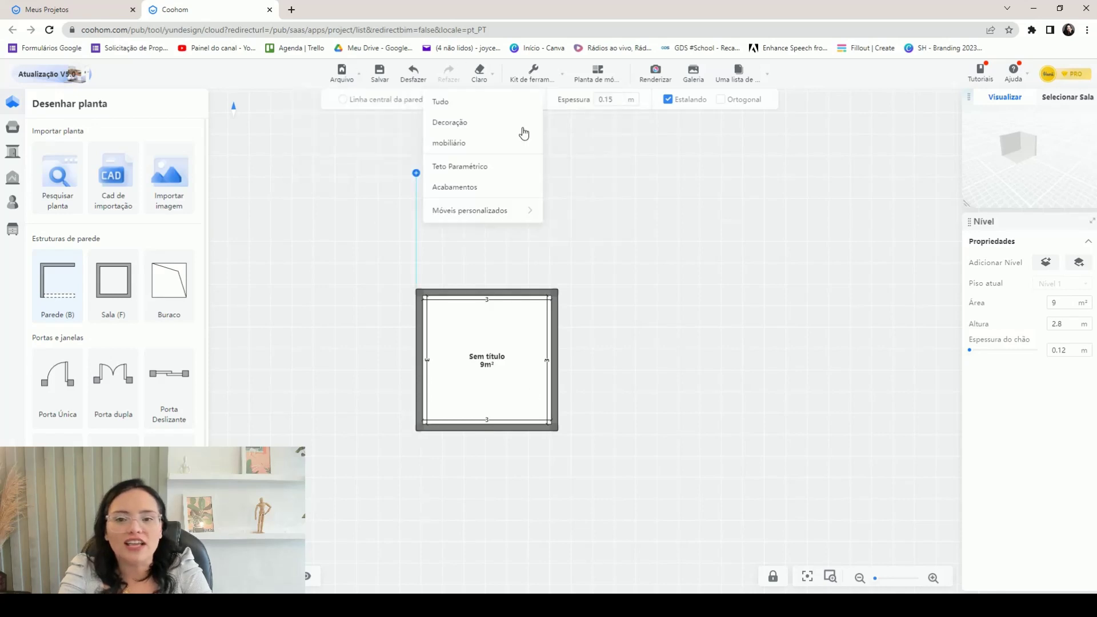
key(Escape)
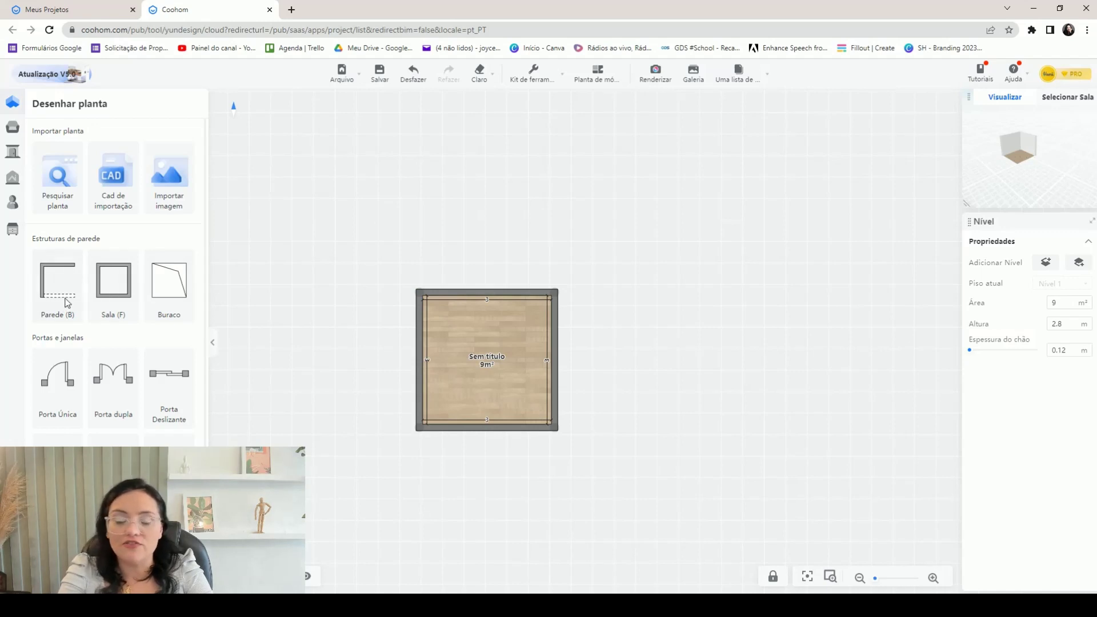
Step: Add a rectangular room 6 m wide and 3 m deep above the square room, starting from its upper-left corner
click(120, 299)
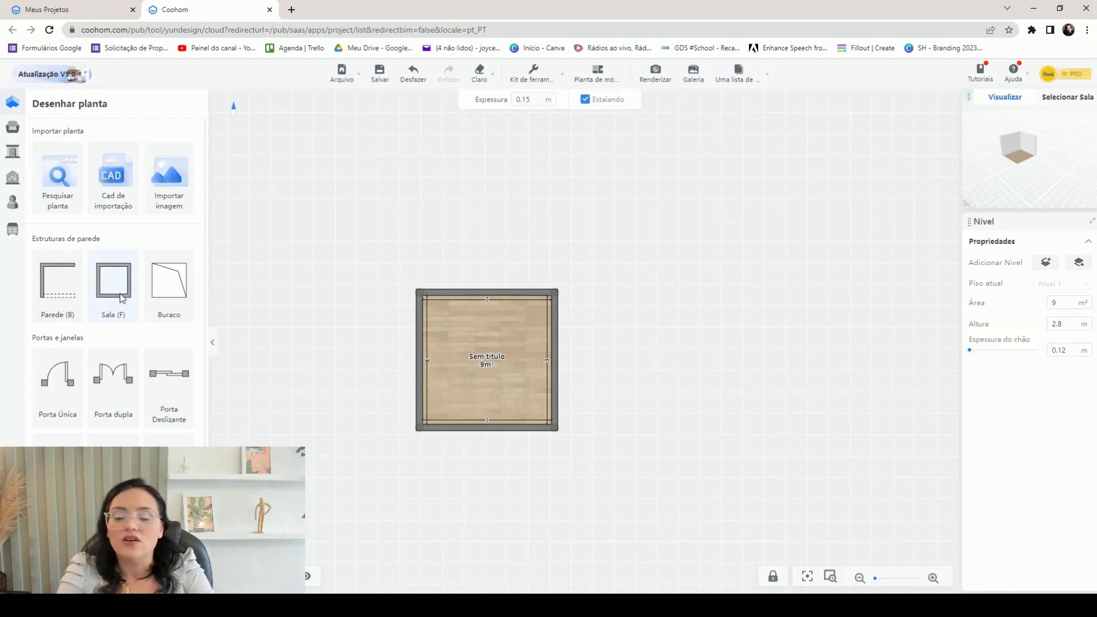
click(419, 290)
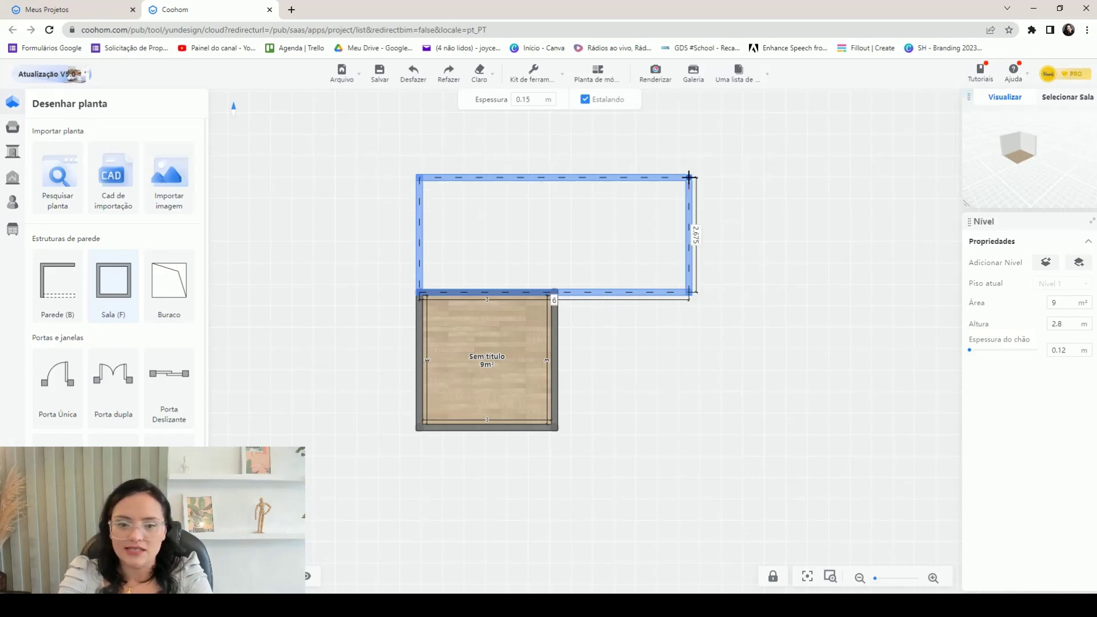
key(Tab)
text(3)
key(Return)
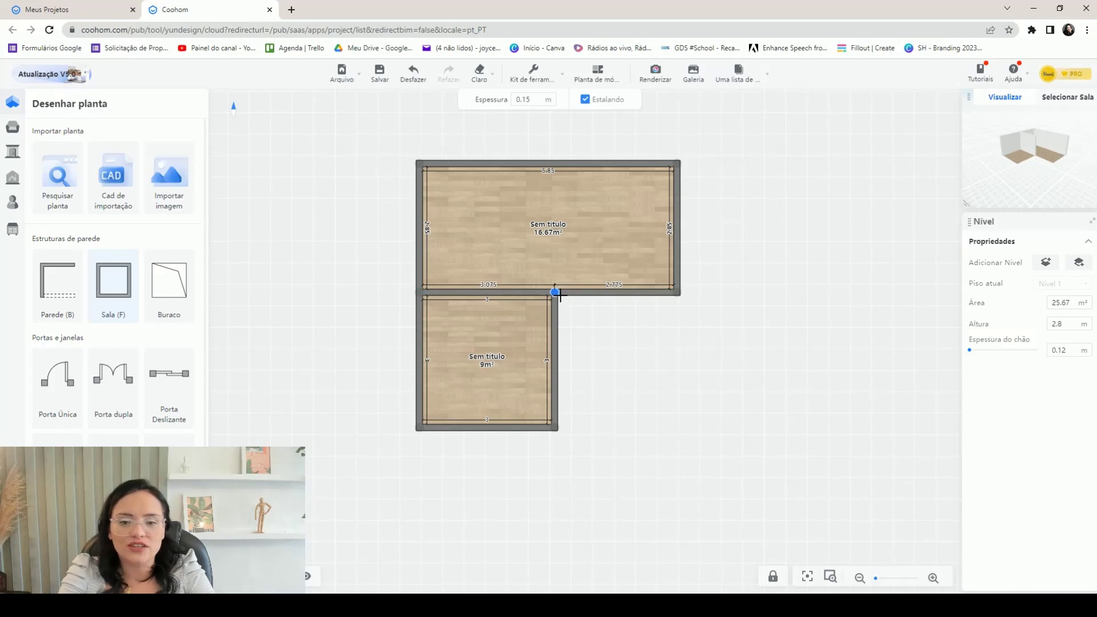
key(Escape)
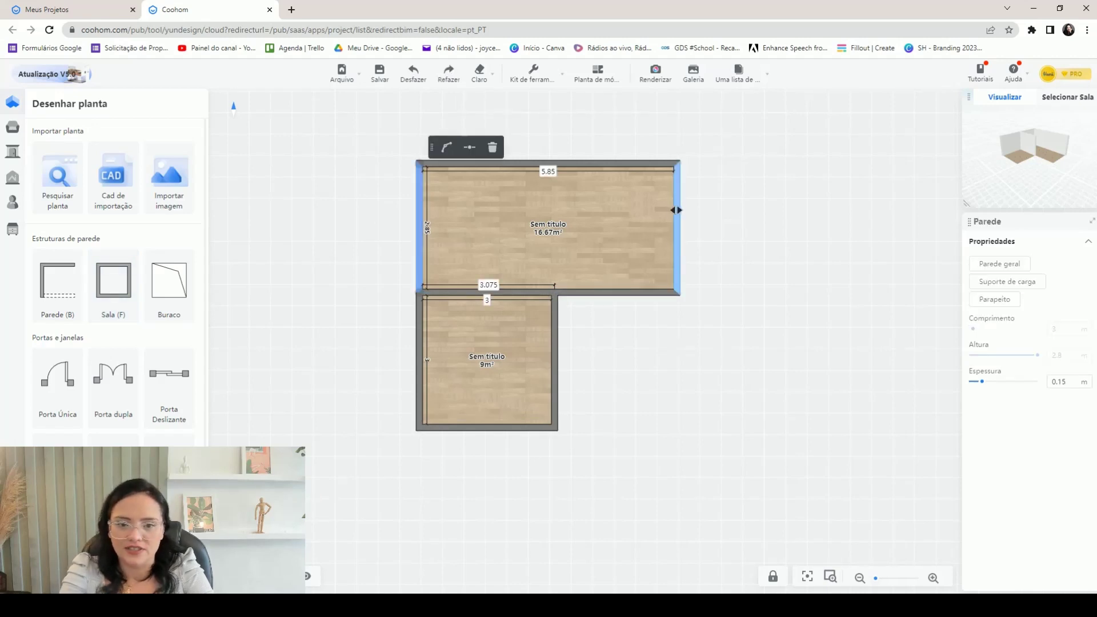
Step: Set the upper room's inner width to 6 m and its inner depth to 3 m
click(676, 210)
click(547, 171)
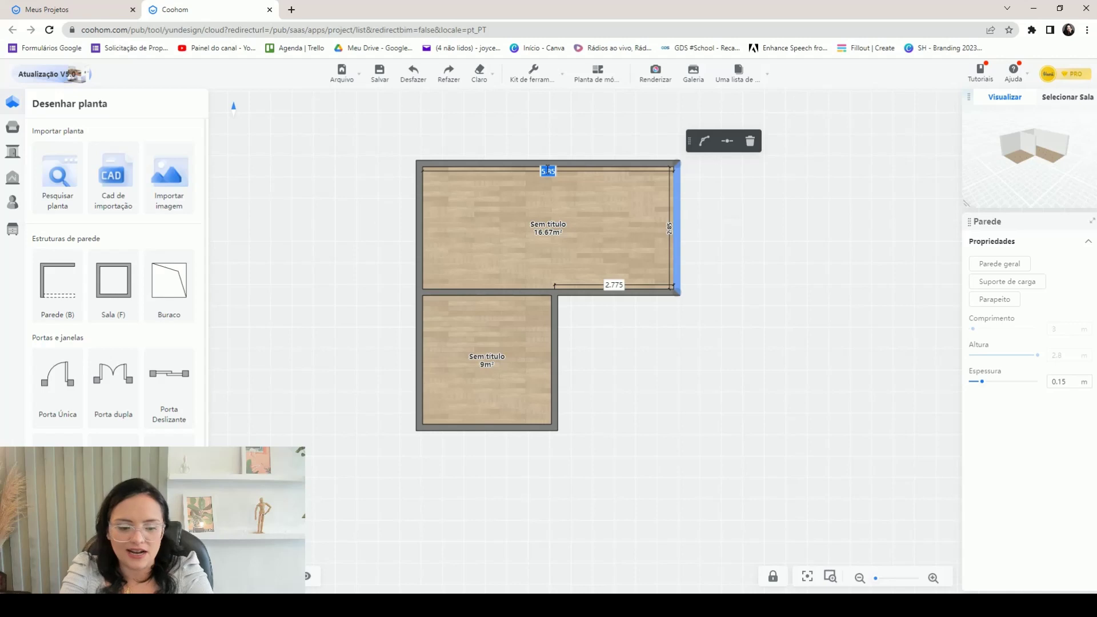
text(6)
key(Return)
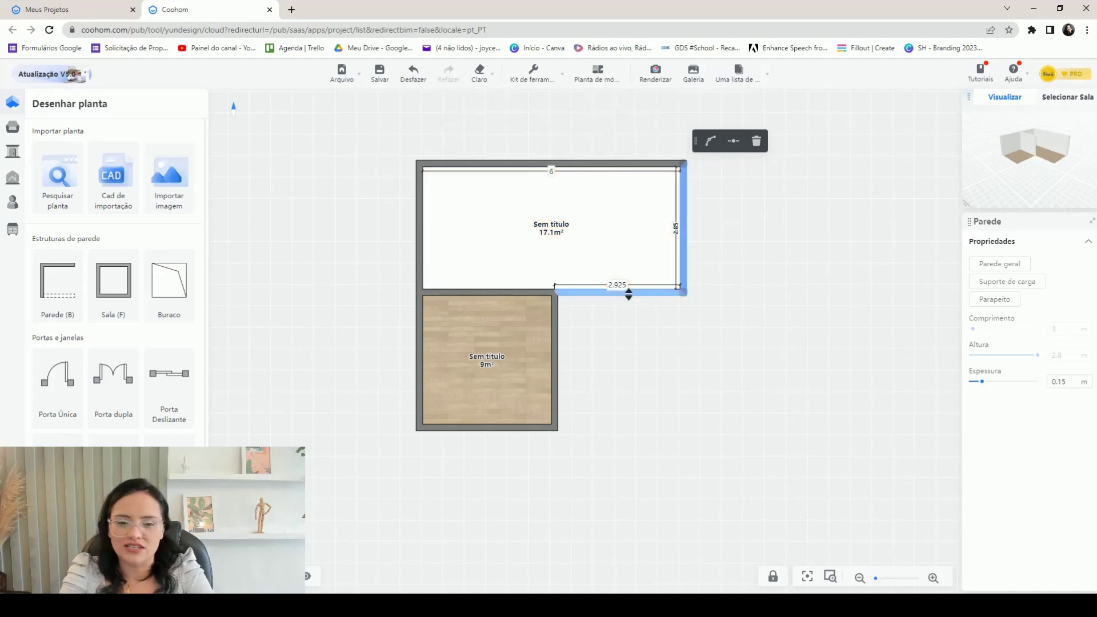
click(615, 171)
click(612, 165)
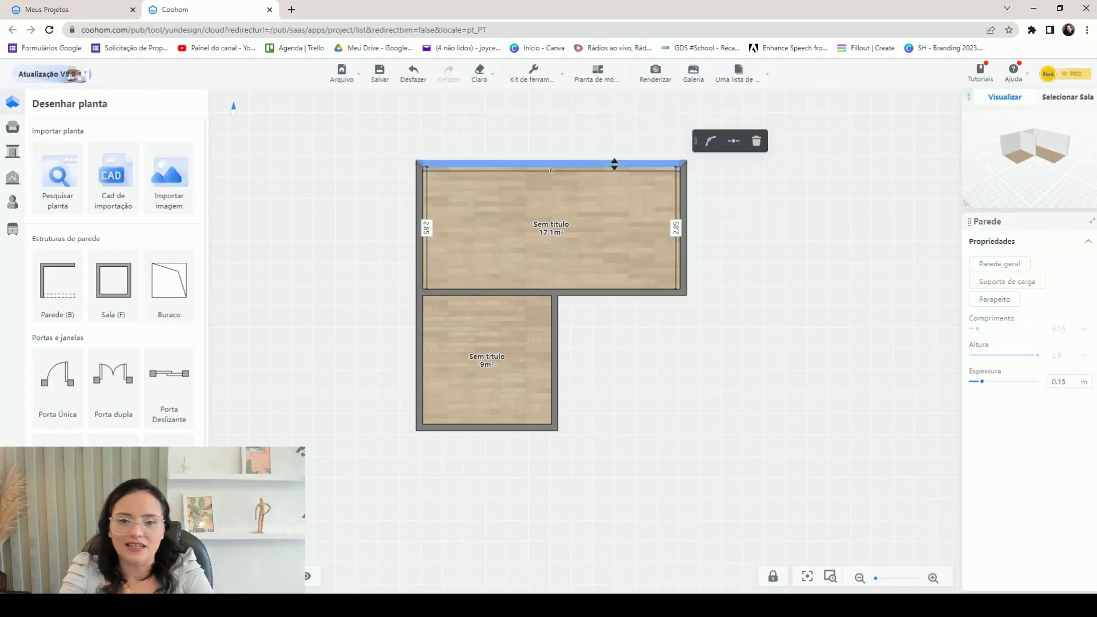
click(676, 227)
text(3)
key(Return)
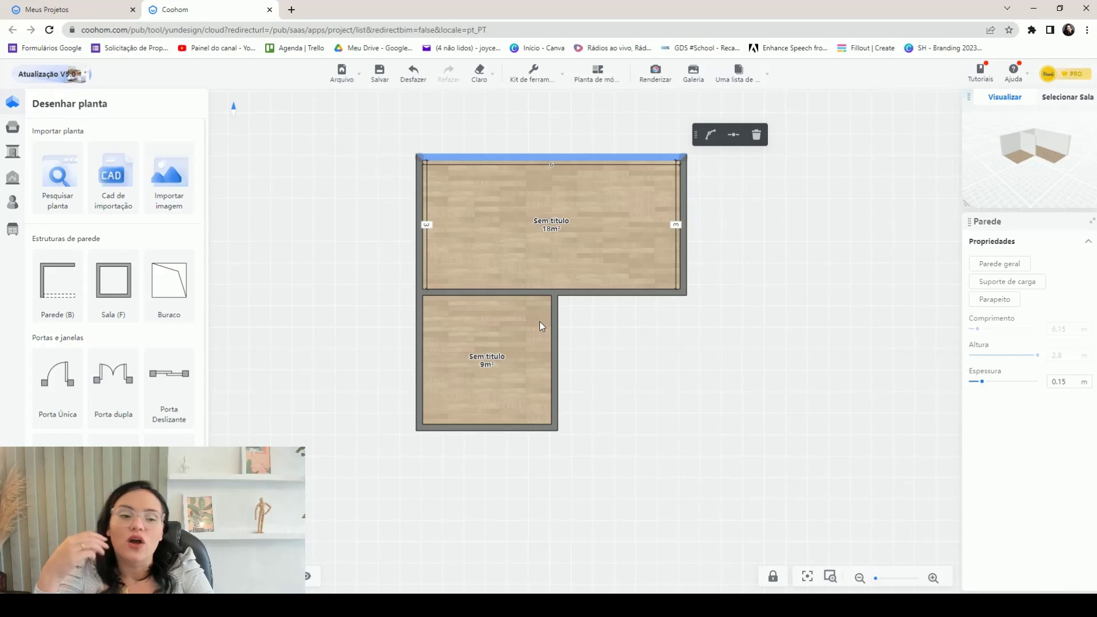
click(633, 357)
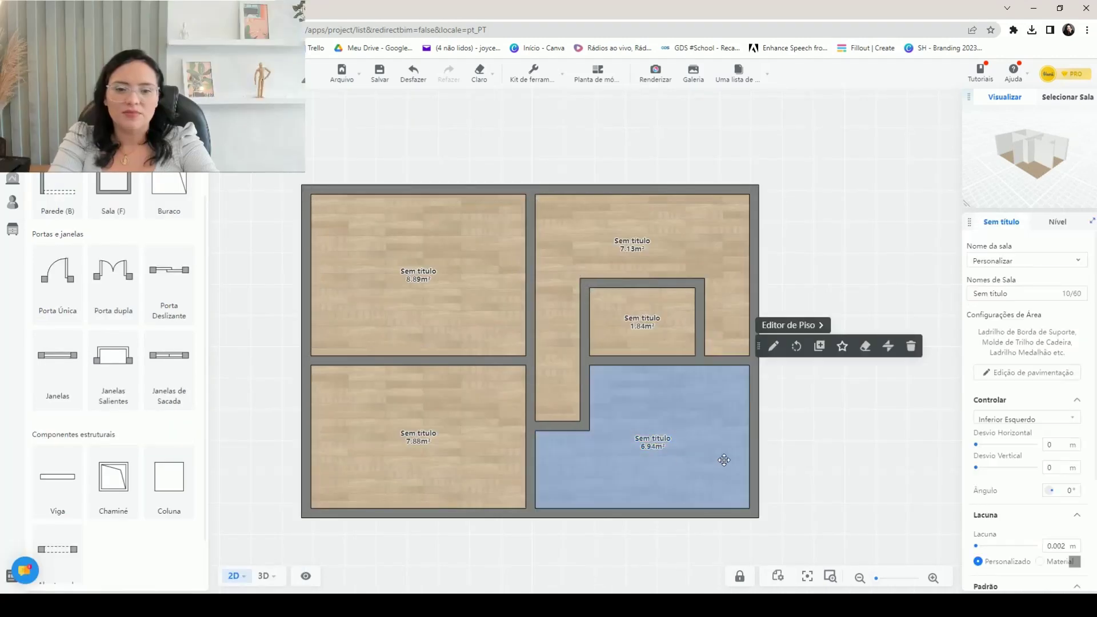
Step: Place a single door (Porta Única) in the wall between the lower-left room and the narrow hallway
drag(758, 346, 855, 153)
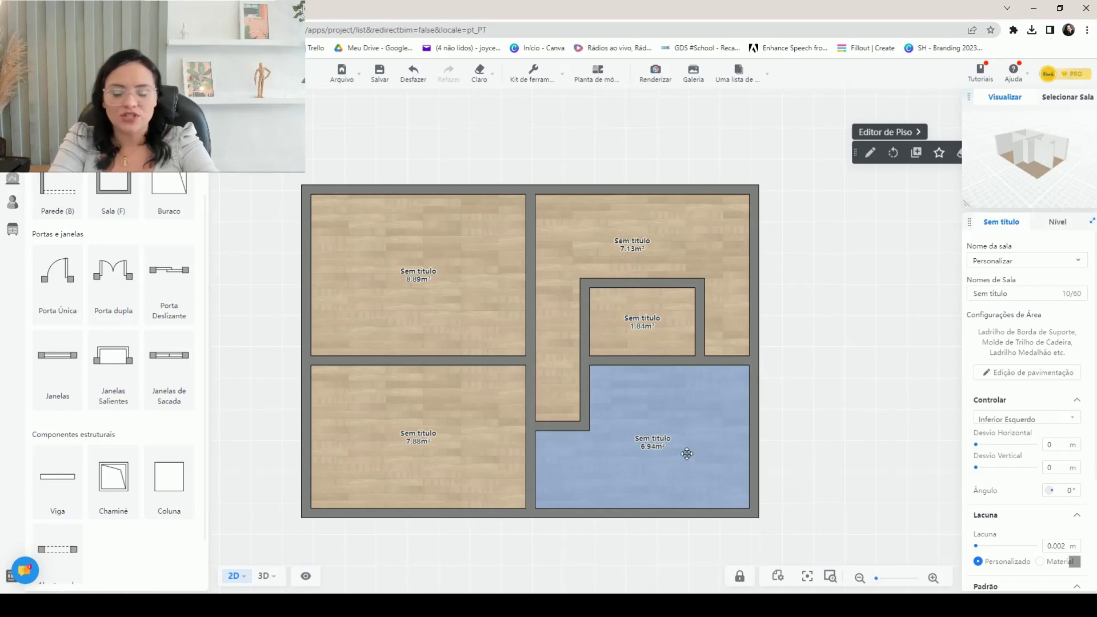
click(64, 281)
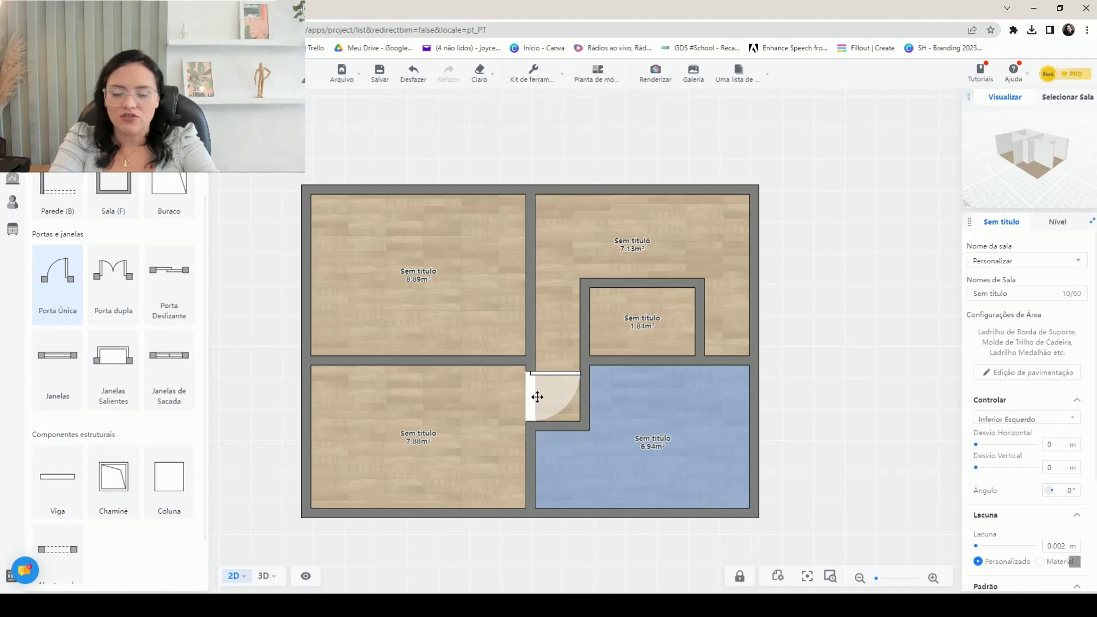
click(539, 397)
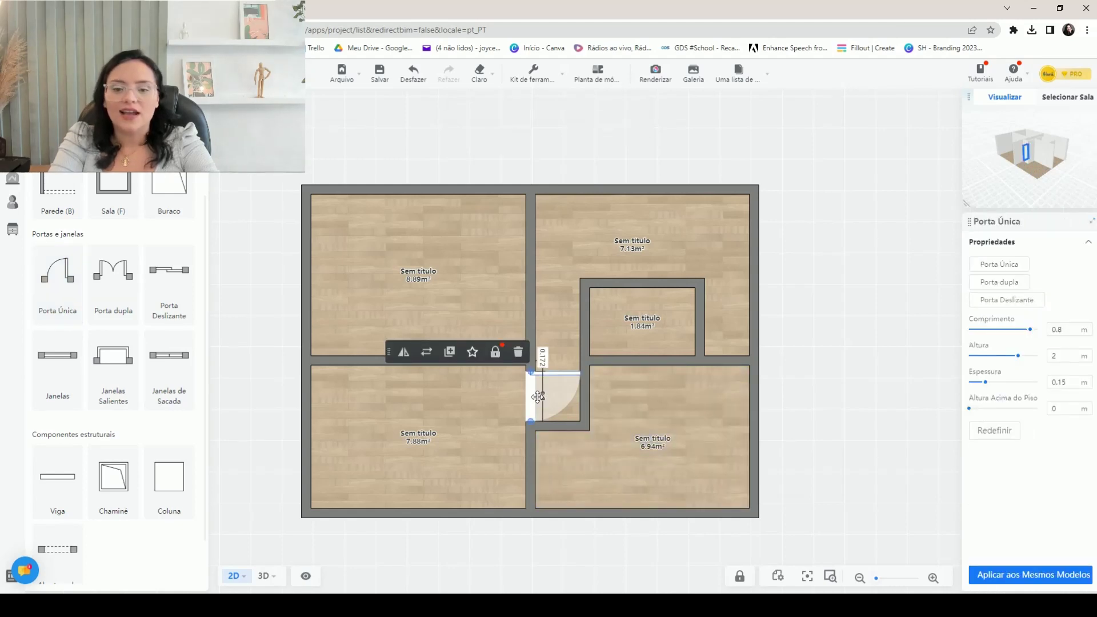
Step: Flip the door so it swings into the lower-left room, hinged at its upper end
scroll(538, 396, up, 3)
scroll(538, 397, down, 3)
scroll(539, 396, up, 3)
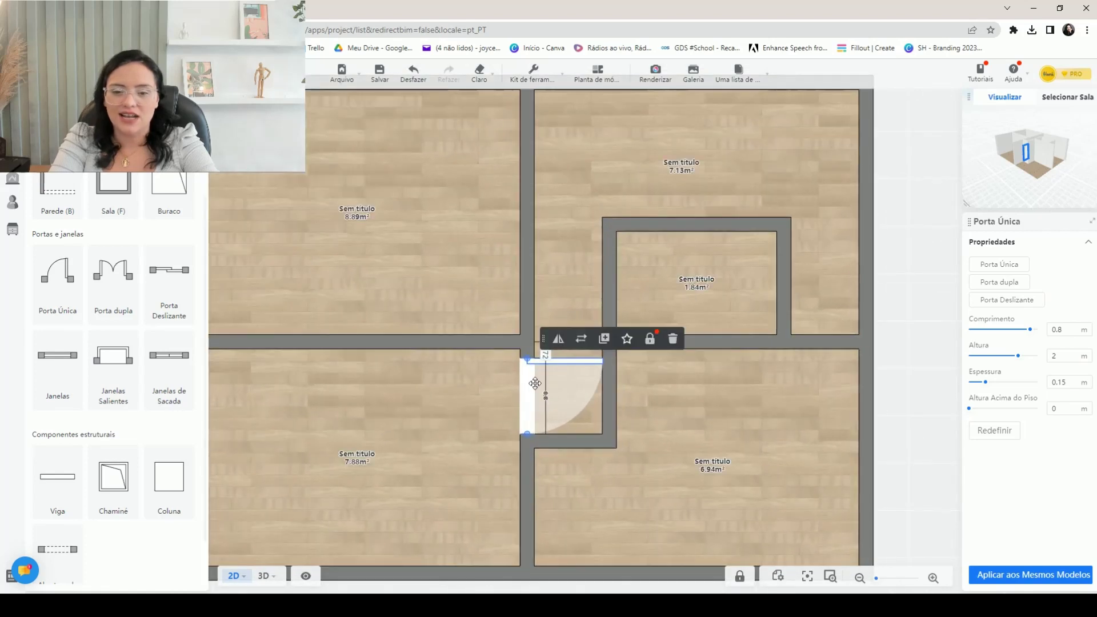
click(559, 340)
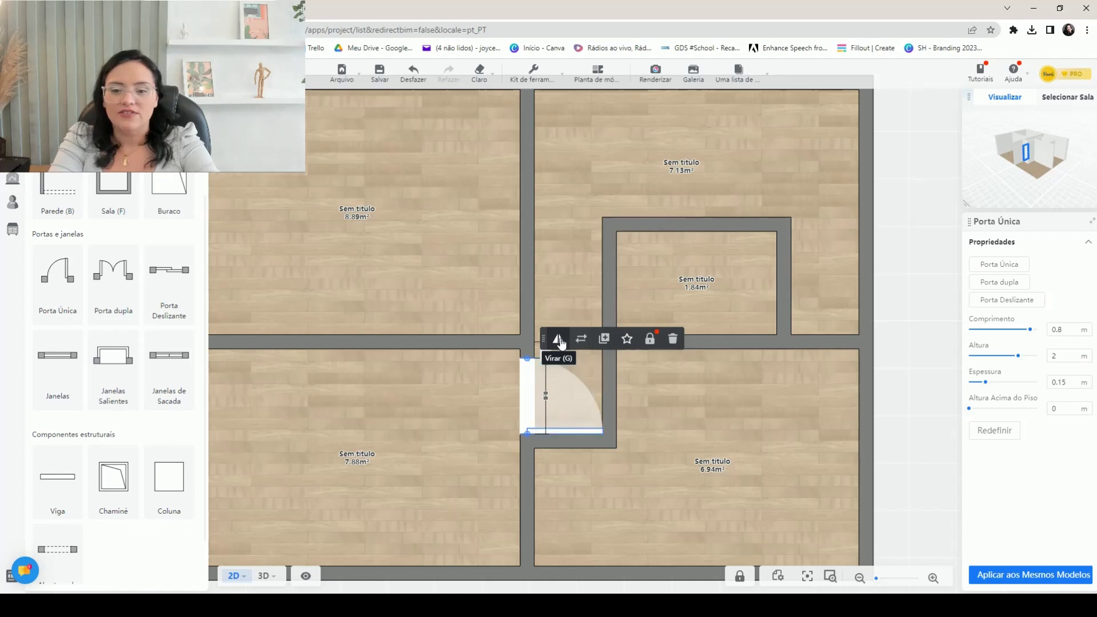
click(559, 340)
click(559, 340)
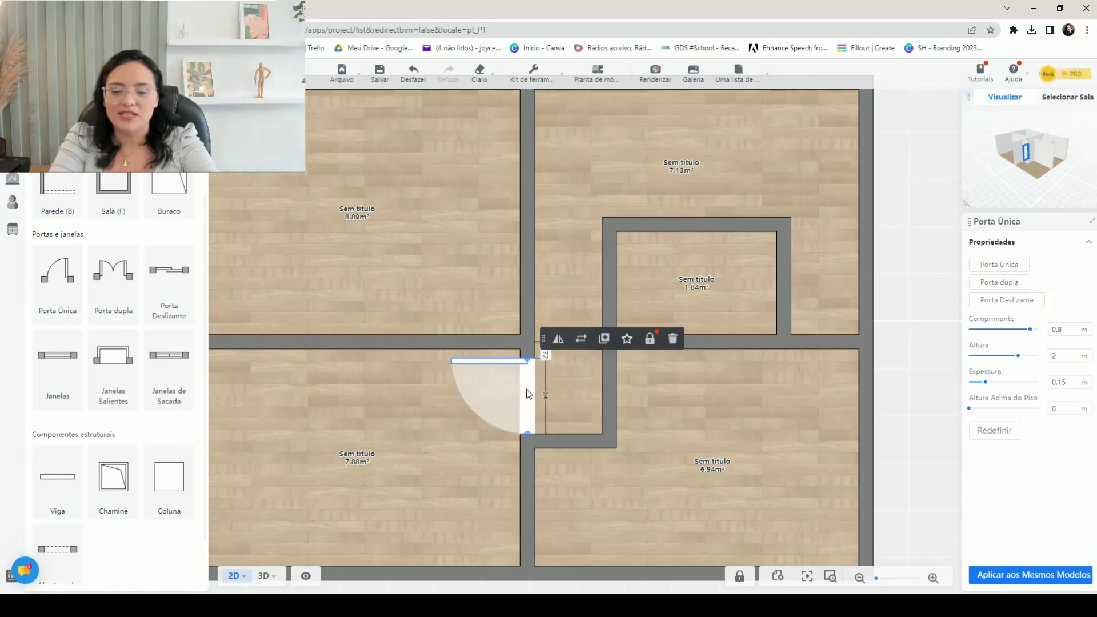
Step: Slide the door up along its wall and set its distance from the wall junction above to 0.1 m
scroll(527, 394, up, 3)
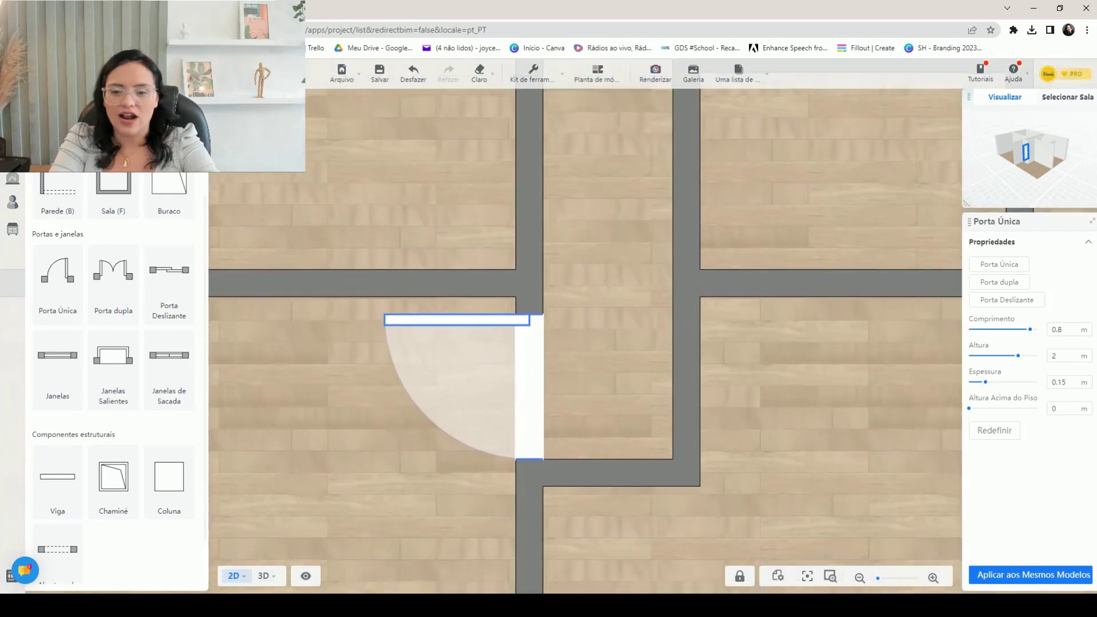
drag(527, 393, 529, 375)
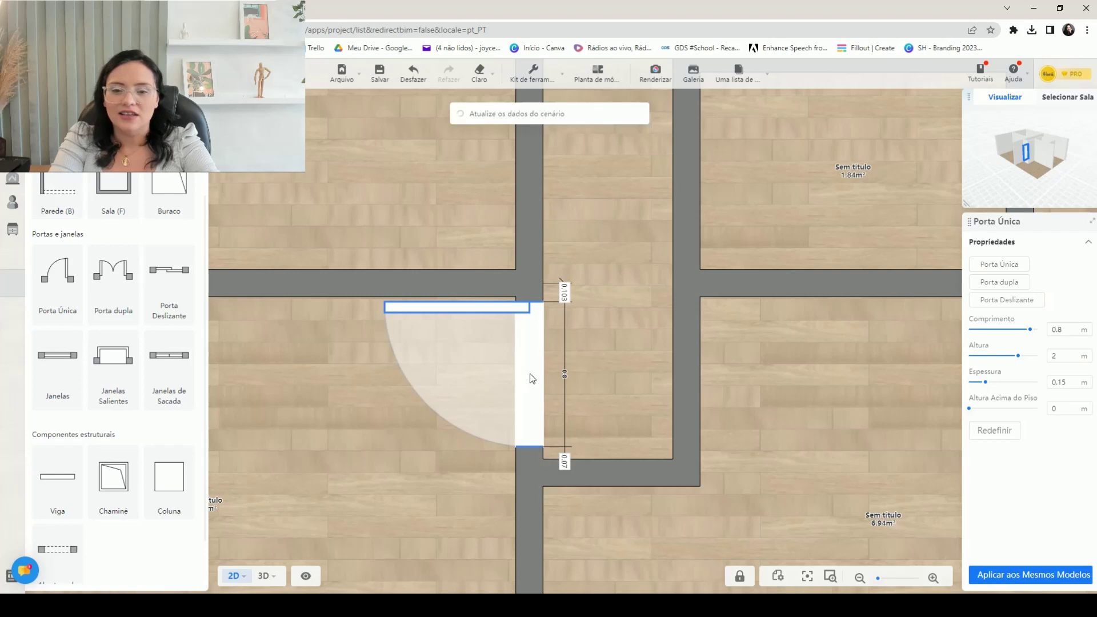
click(565, 291)
text(0.1)
key(Return)
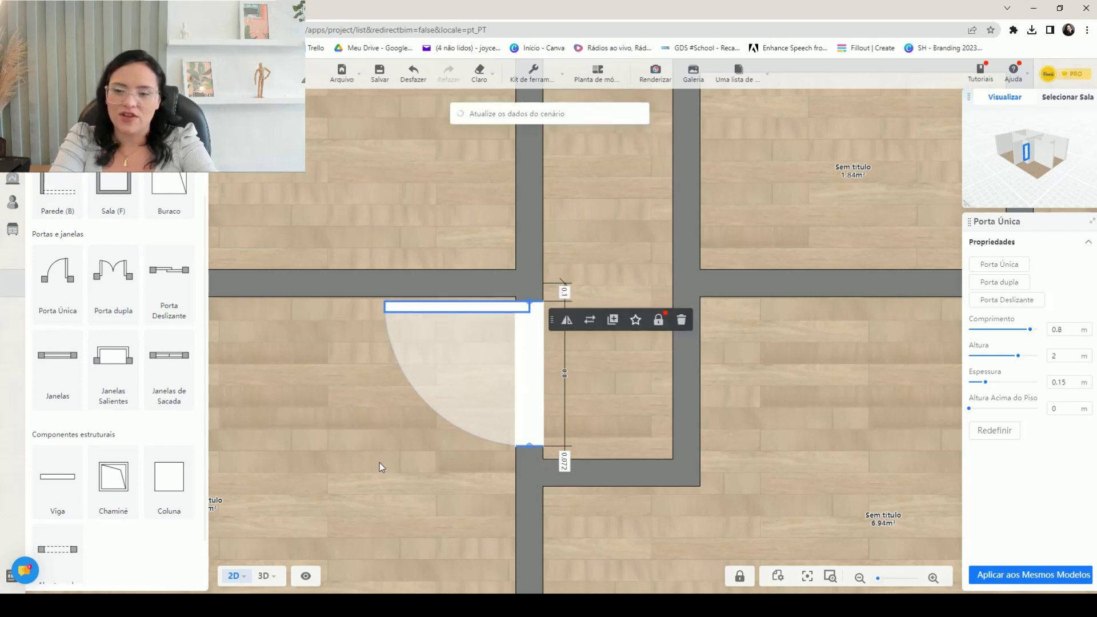
scroll(458, 453, down, 5)
scroll(458, 454, down, 1)
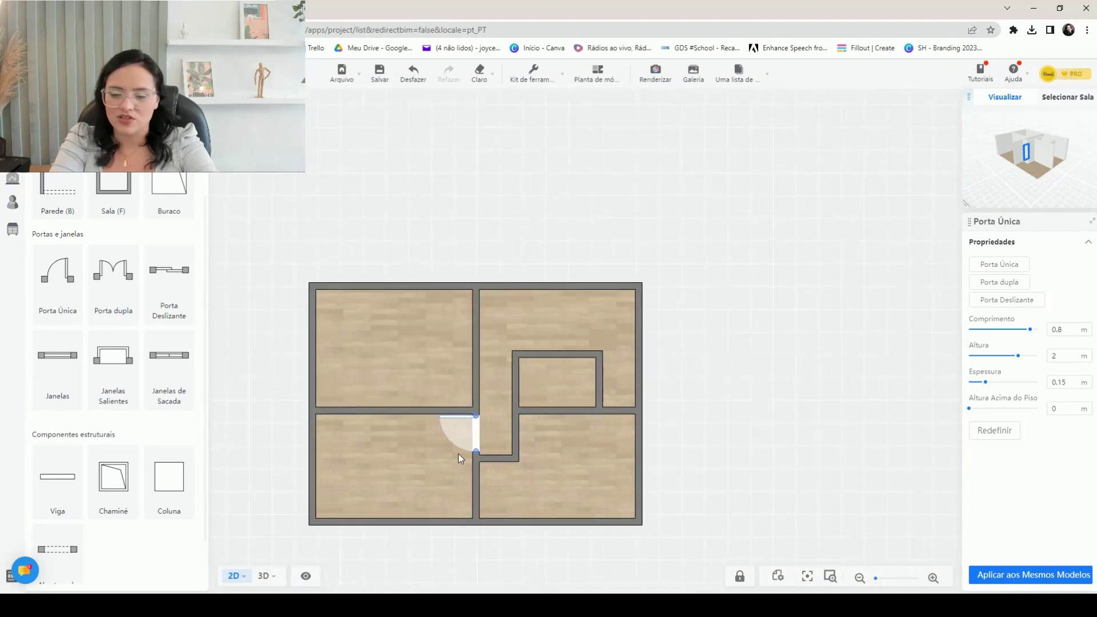
Step: Place a single door (Porta Única) in the small inner room's hallway-side wall, flipped to swing inward and hinged at its lower end
click(58, 284)
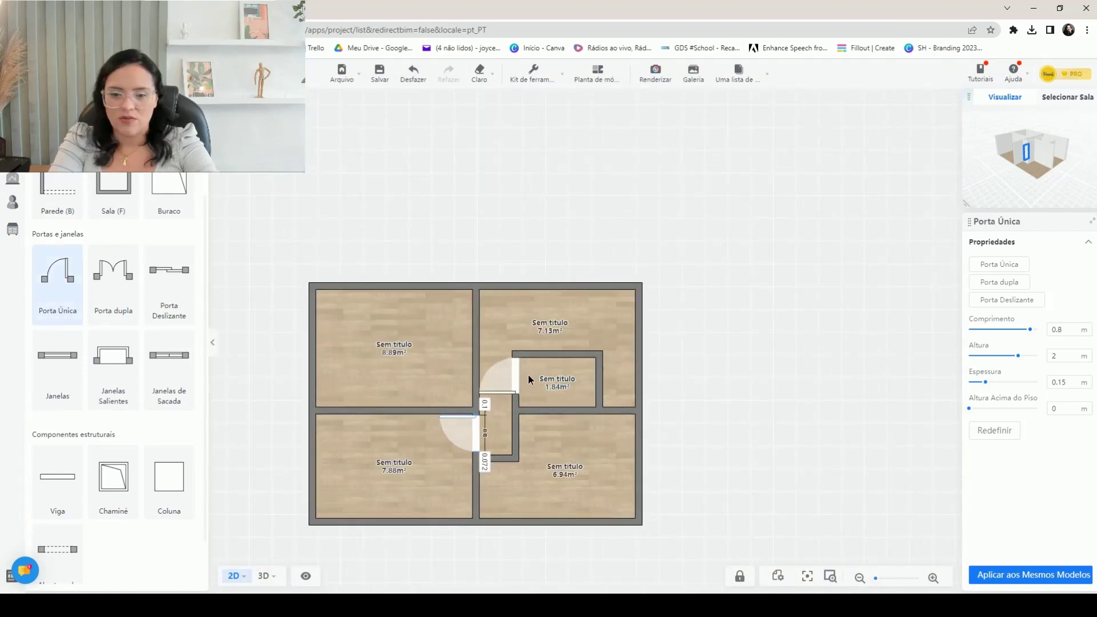
click(518, 384)
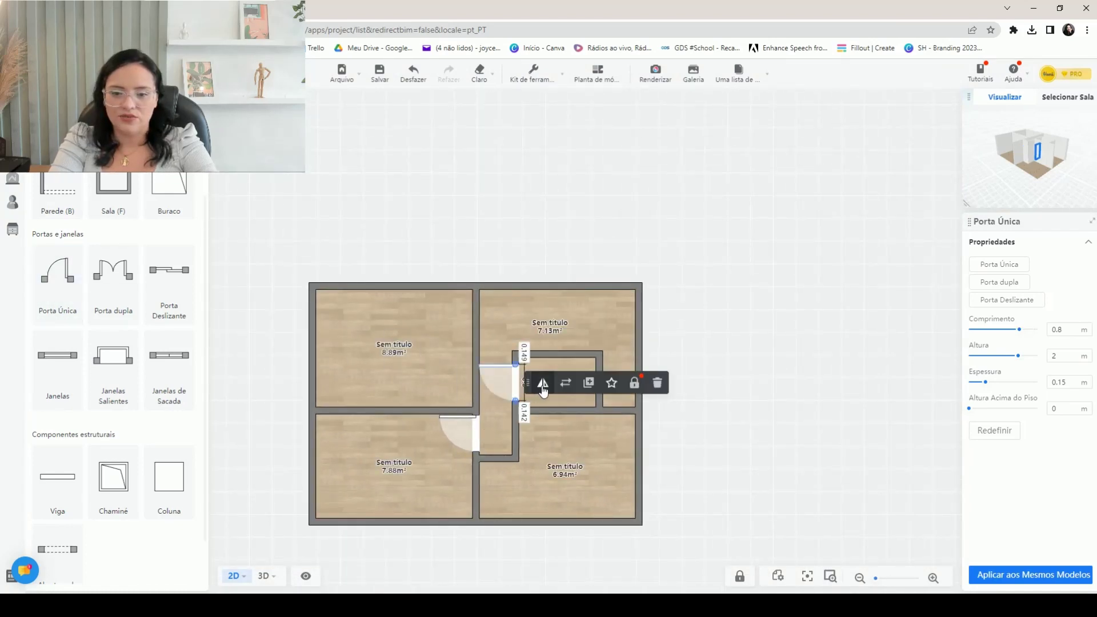
click(543, 387)
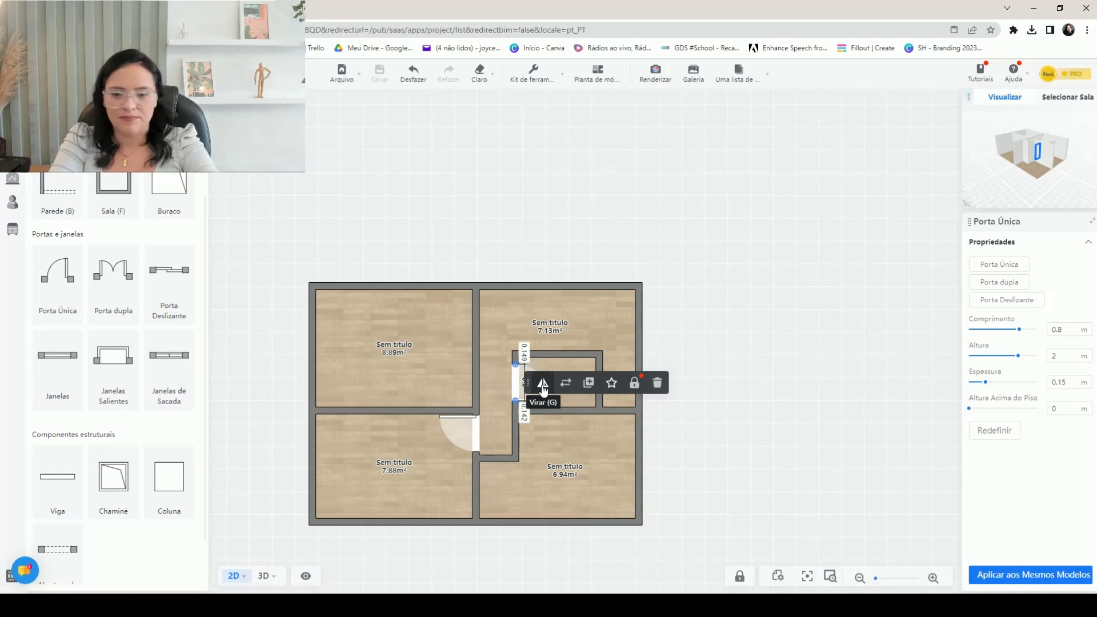
click(543, 388)
Step: Set the small inner room door's distance from the wall below it to 0.1 m
click(524, 411)
text(0.1)
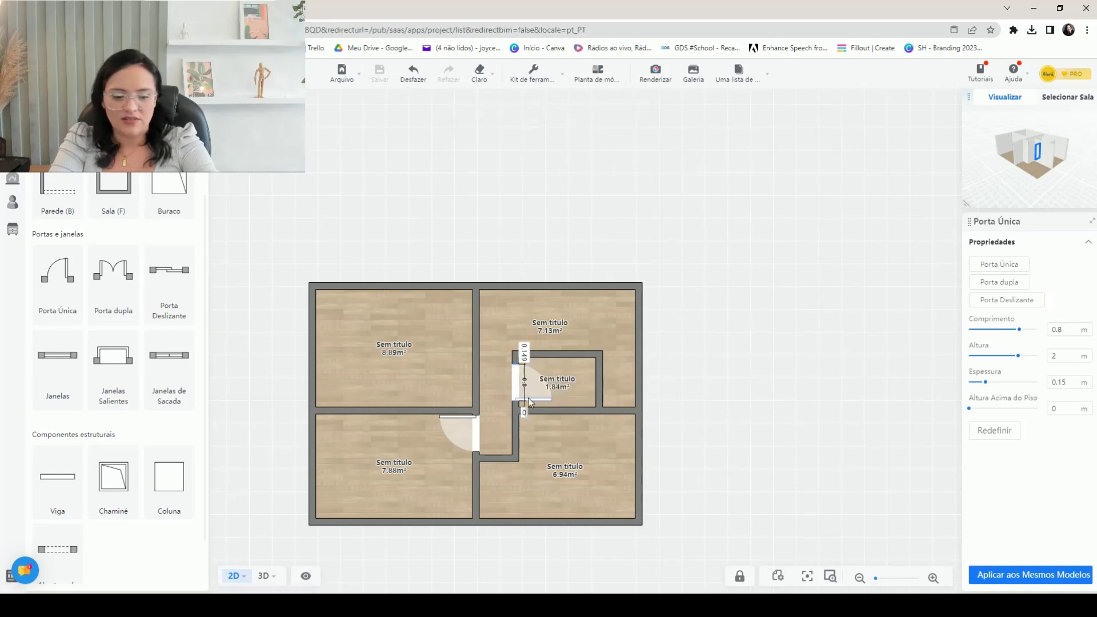
key(Return)
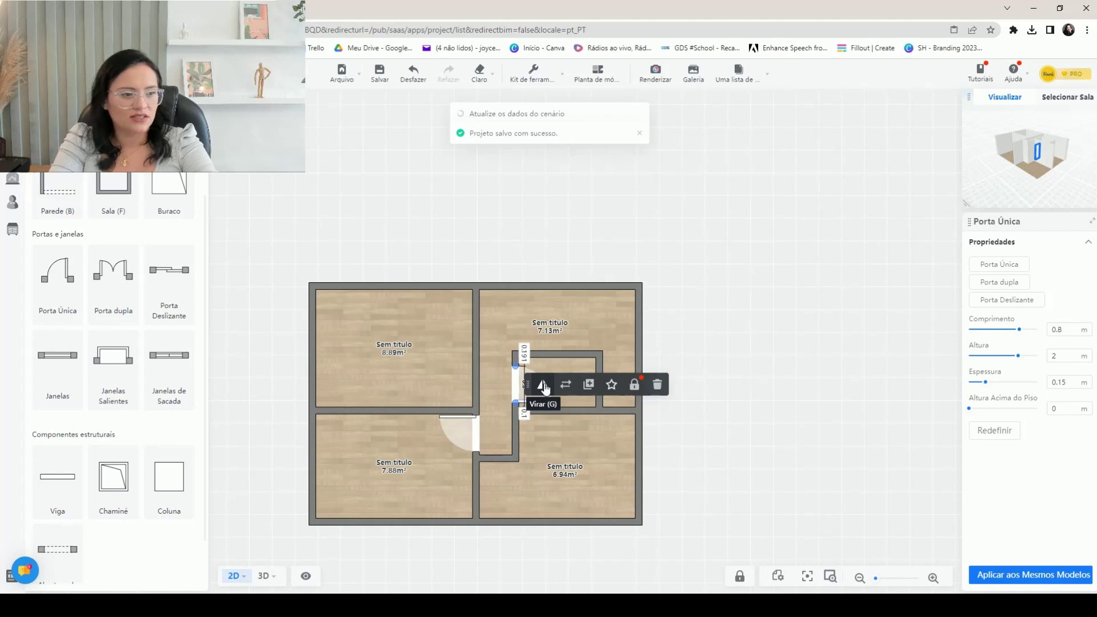
click(680, 437)
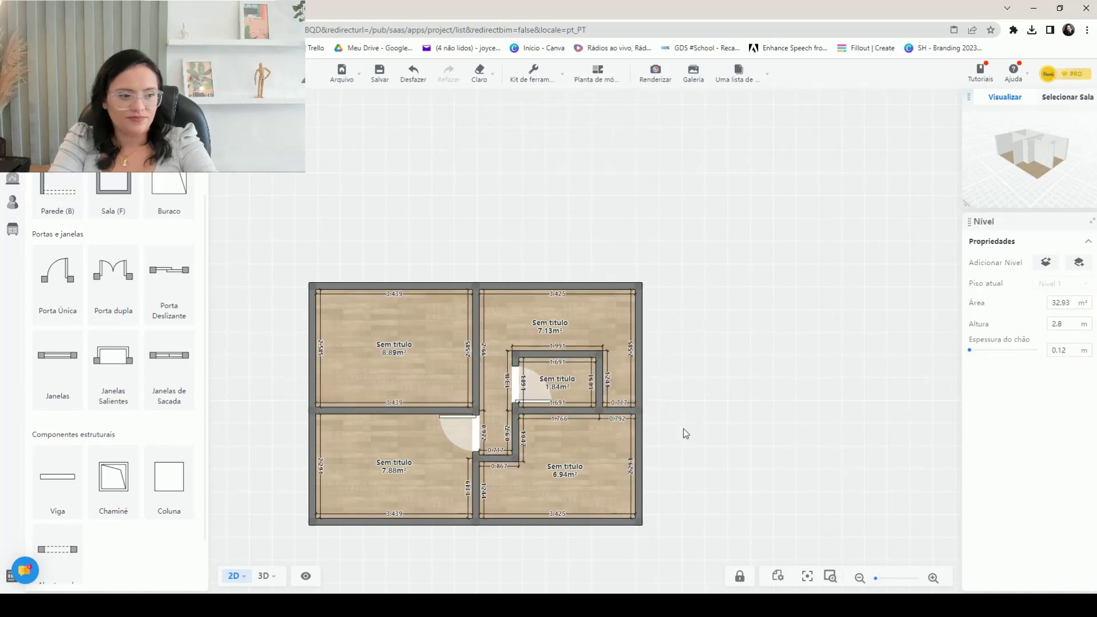
Step: Add a single door between the hallway and lower-right room, swinging into that room, hinged at its upper end, 0.1 m from the junction above
drag(54, 280, 513, 444)
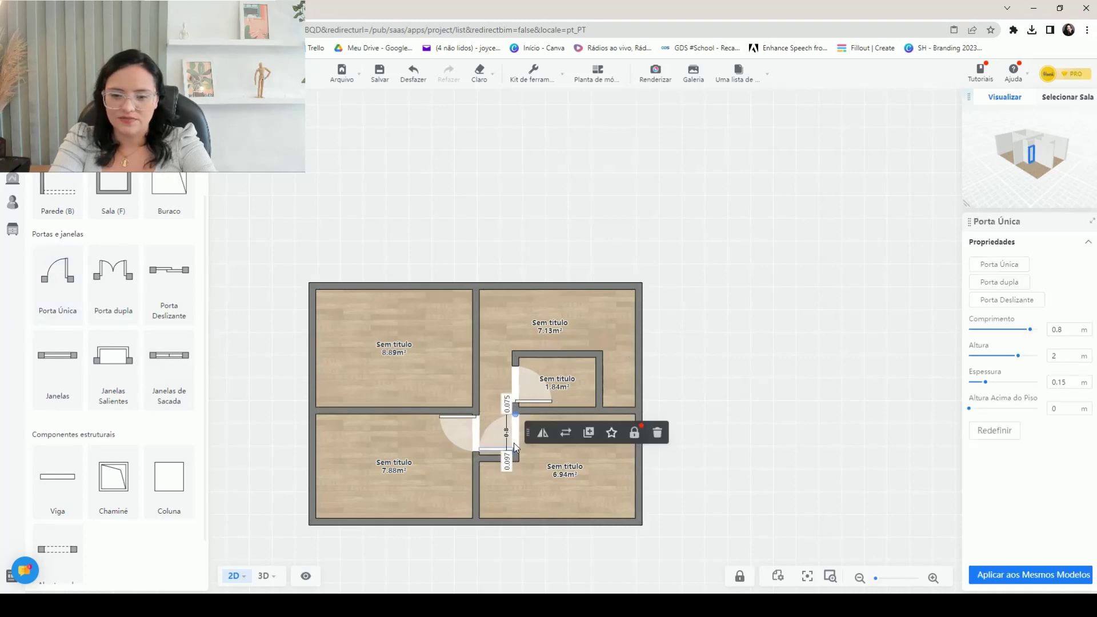
click(542, 433)
click(543, 434)
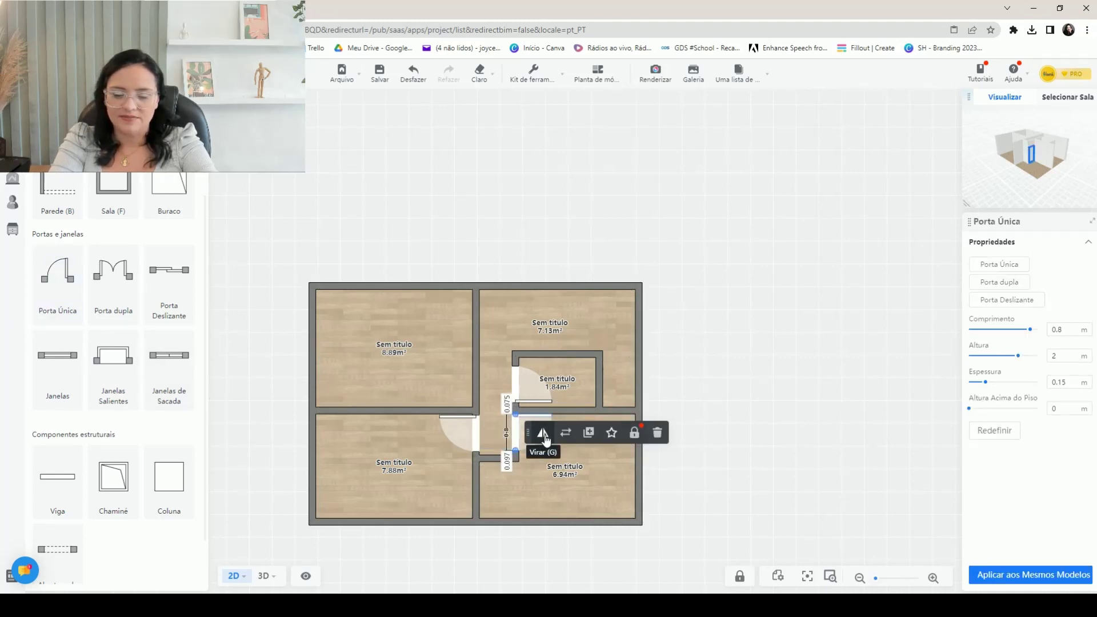
click(507, 405)
click(516, 434)
scroll(516, 475, up, 5)
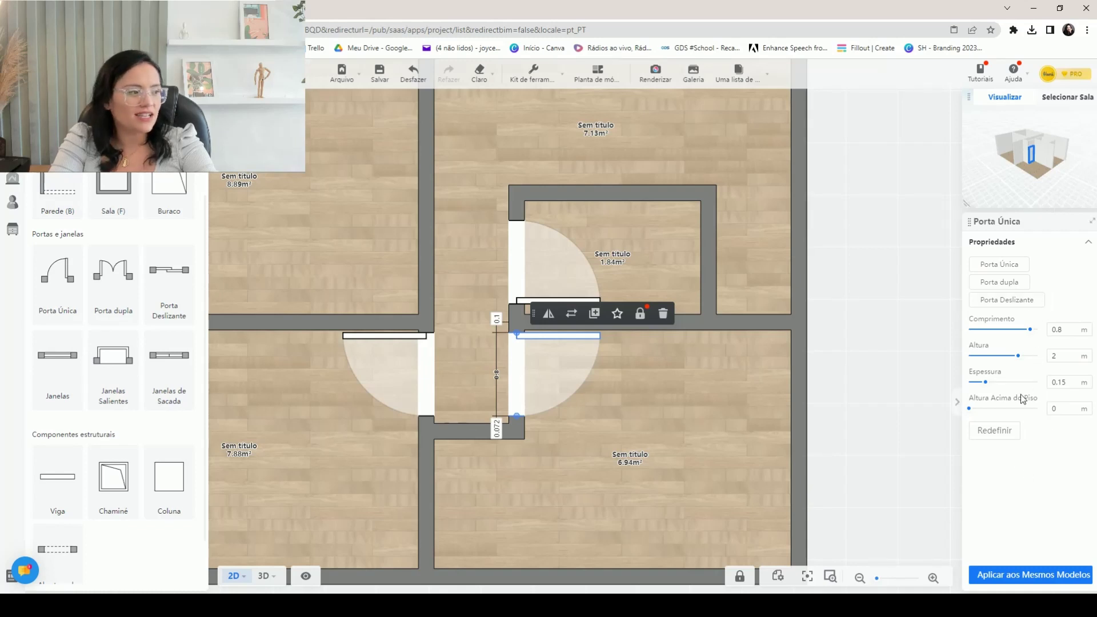
scroll(442, 359, down, 4)
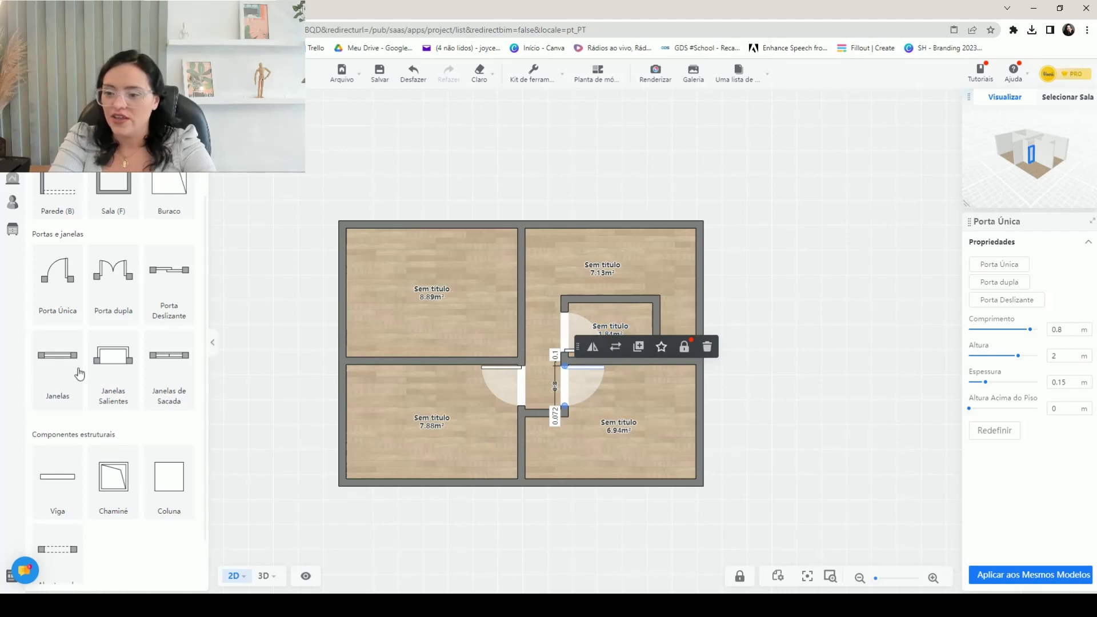
Step: Place a door opening (Abertura de Porta) in the wall between the upper-left room and the hallway, near the wall junction below
scroll(136, 502, down, 1)
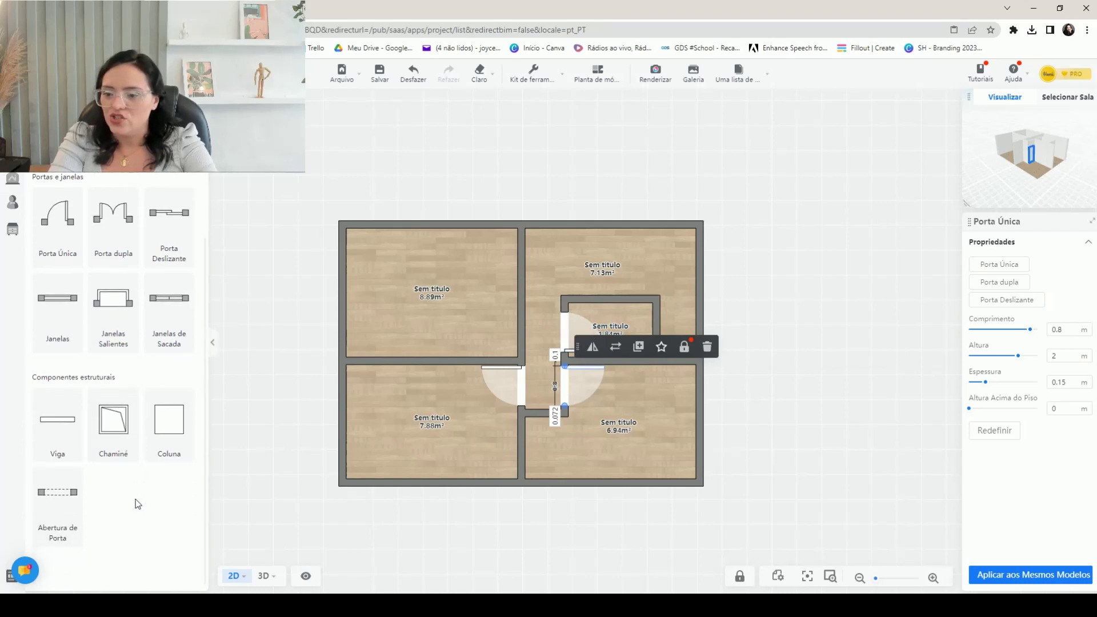
click(57, 506)
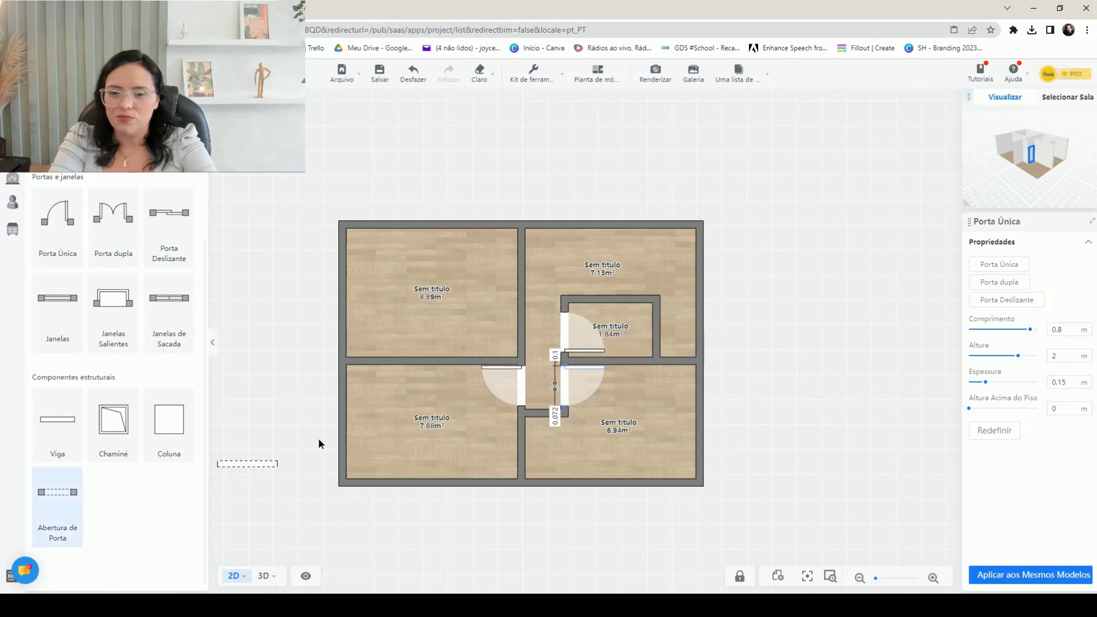
click(519, 332)
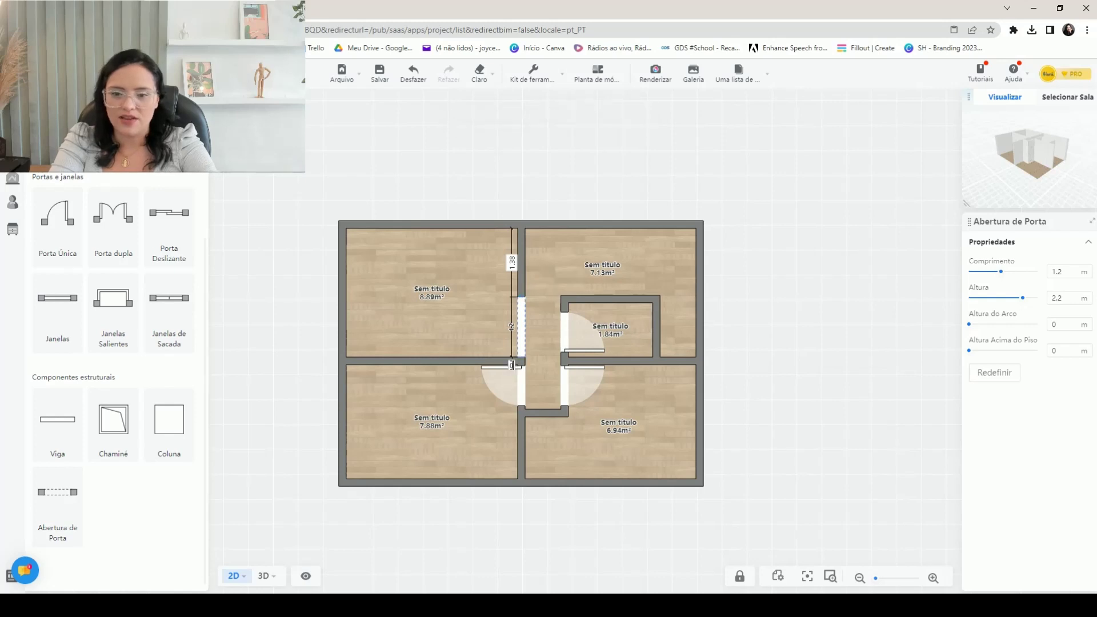
Step: Stretch the door opening upward to about 1.25 m long, level with the small inner room's upper wall
scroll(510, 365, up, 3)
scroll(530, 285, up, 3)
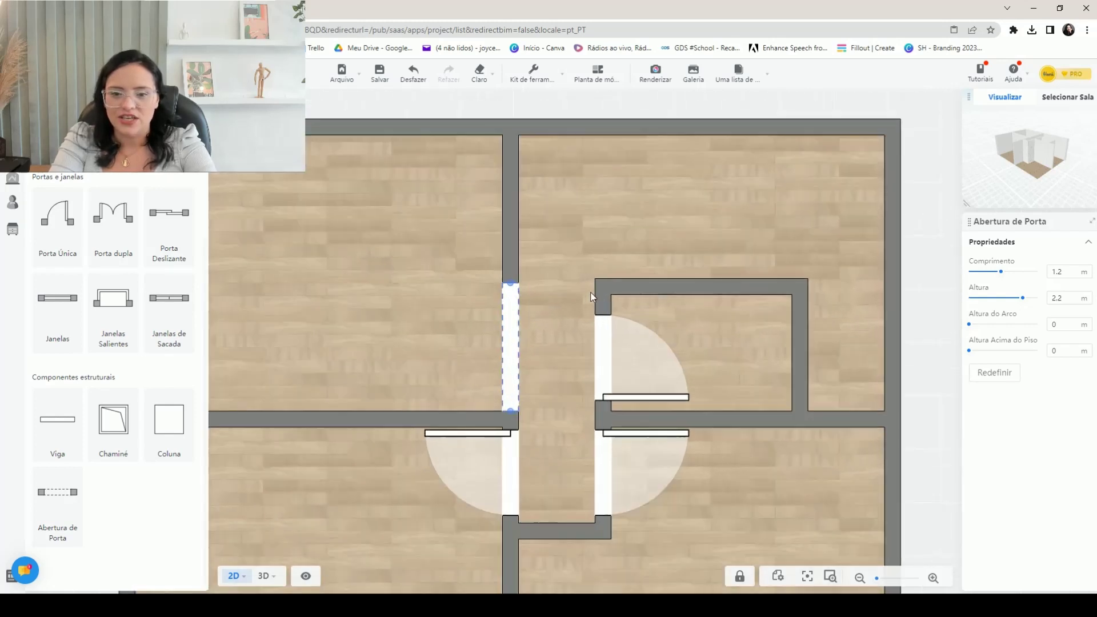
scroll(591, 296, up, 2)
scroll(615, 275, up, 2)
drag(471, 282, 471, 273)
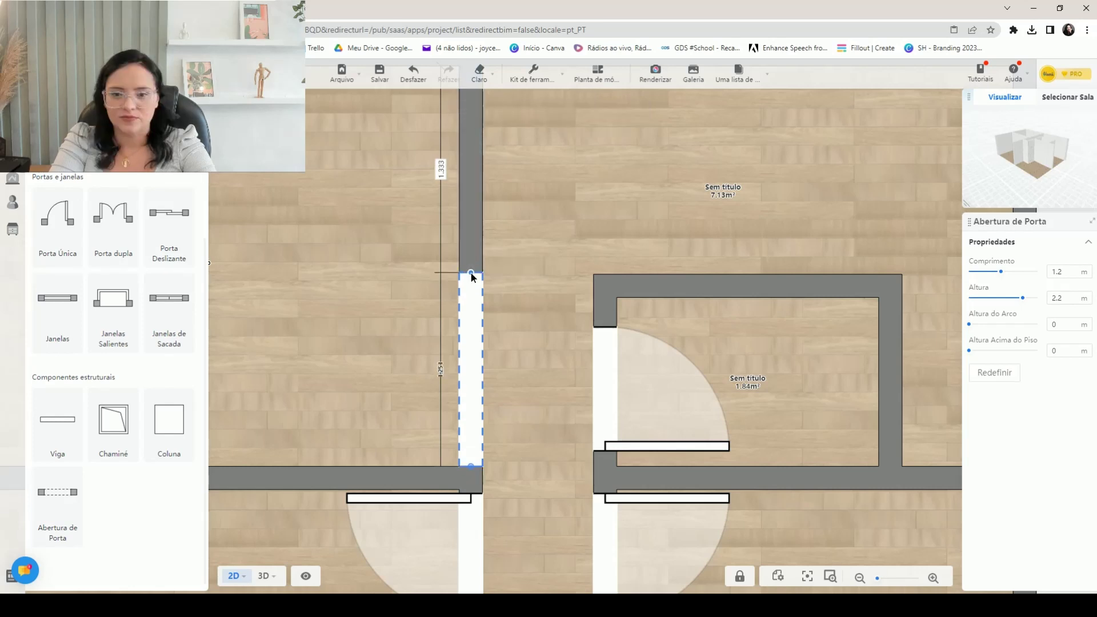
scroll(511, 350, down, 6)
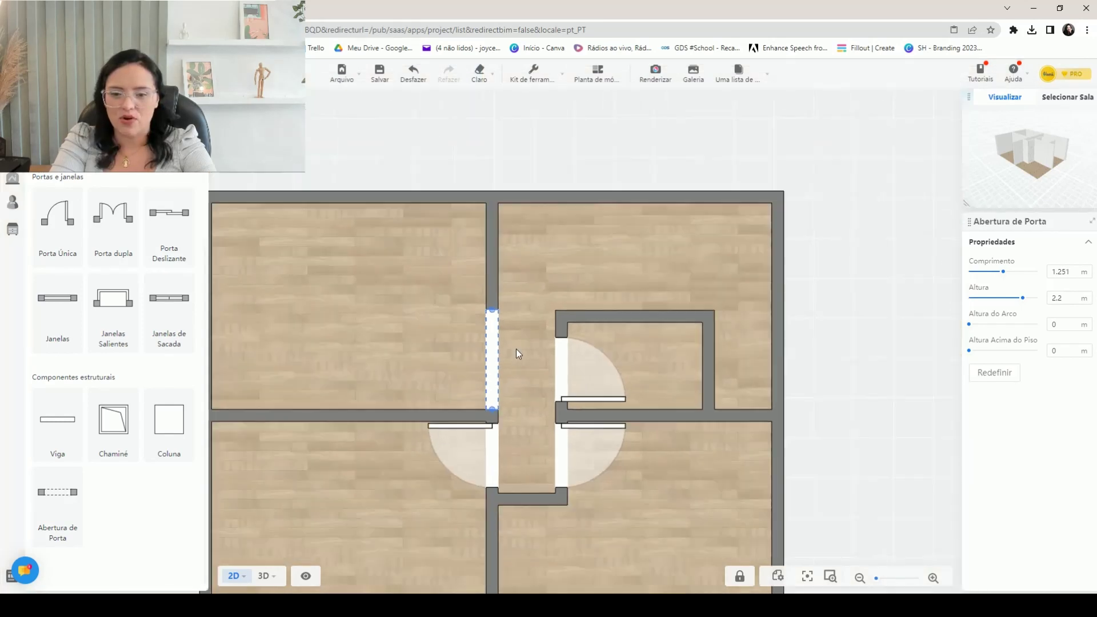
click(753, 362)
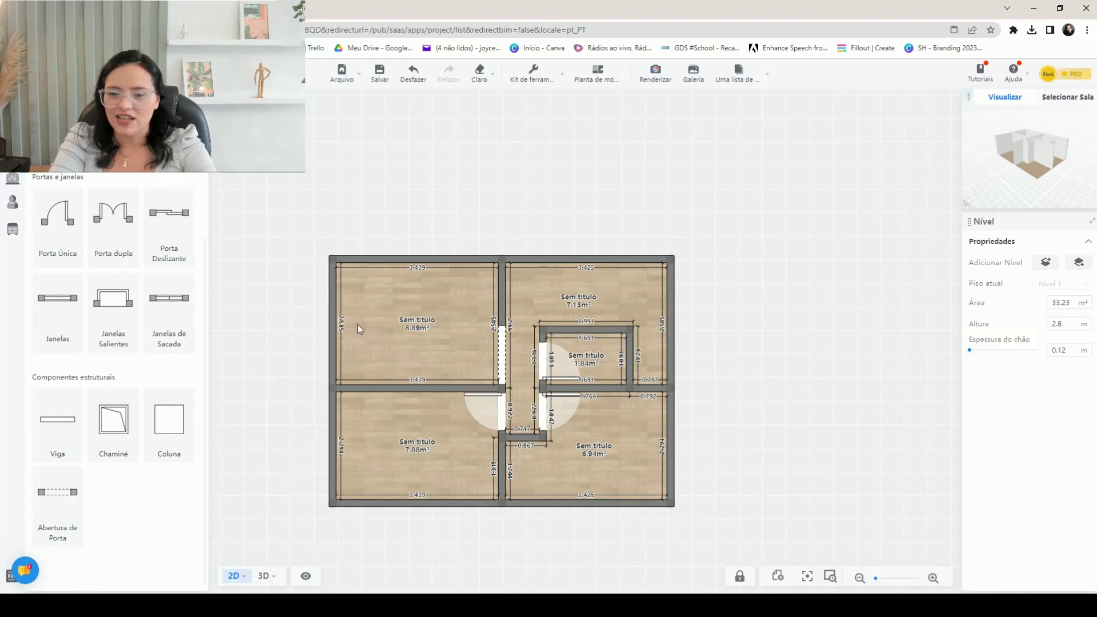
Step: Place a single door near the upper corner of the upper-left room's left outer wall, flipped to swing inward and hinged at its upper end
drag(756, 406, 750, 356)
click(58, 227)
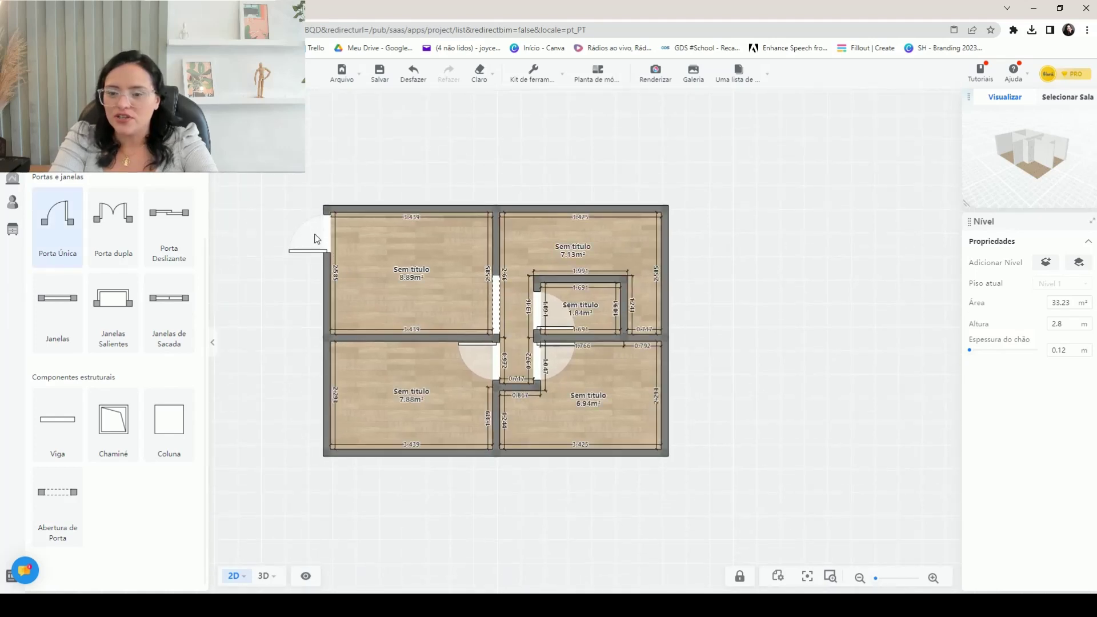
click(315, 239)
scroll(313, 214, up, 2)
click(336, 237)
click(361, 198)
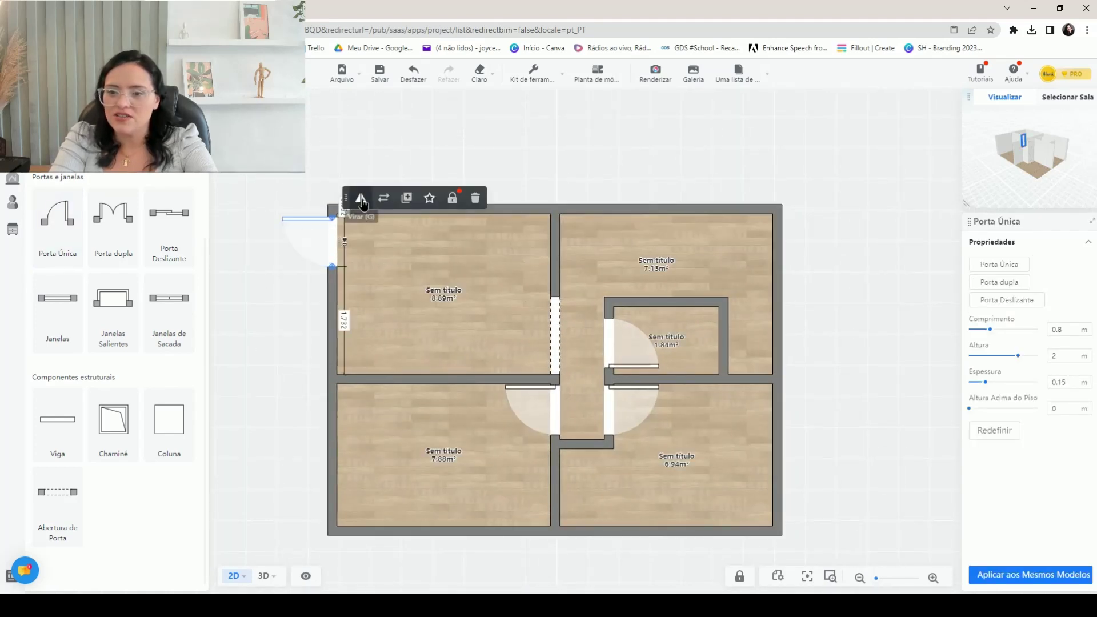
click(362, 200)
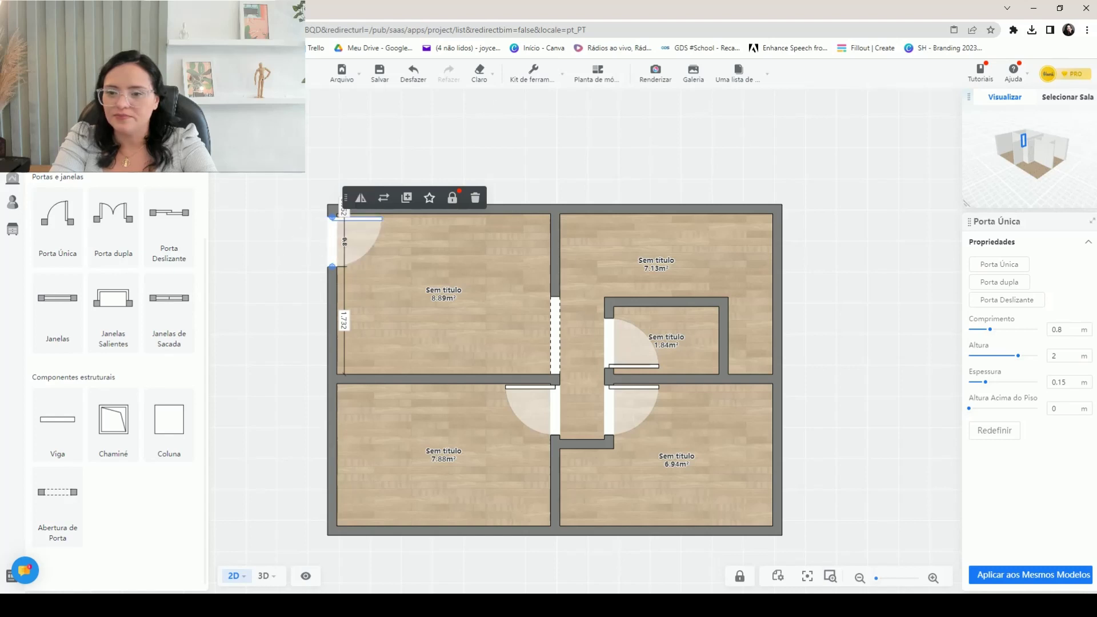
Step: Set the entrance door's distance from the upper corner of the upper-left room to 0.1 m
click(286, 224)
scroll(287, 226, up, 4)
click(345, 238)
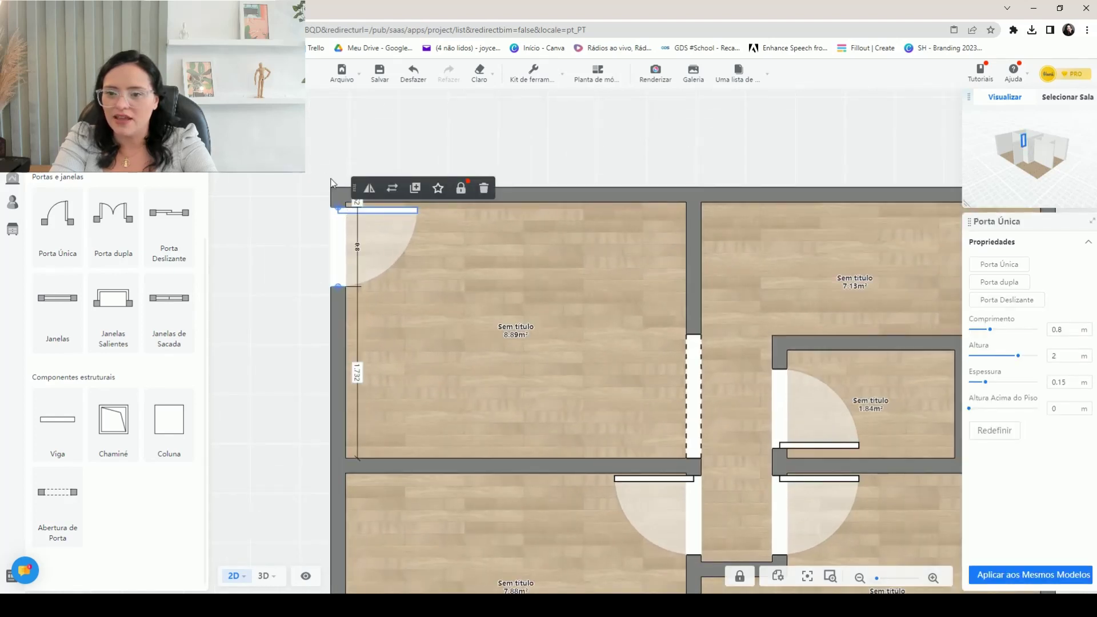
click(357, 194)
text(0.1)
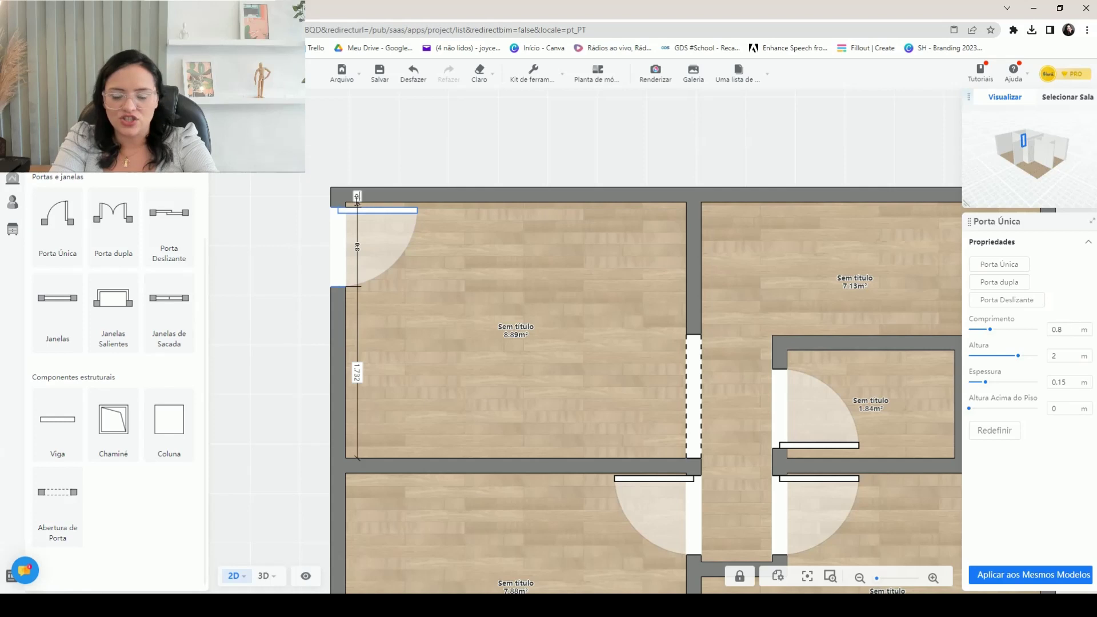
key(Return)
click(257, 247)
scroll(292, 320, down, 5)
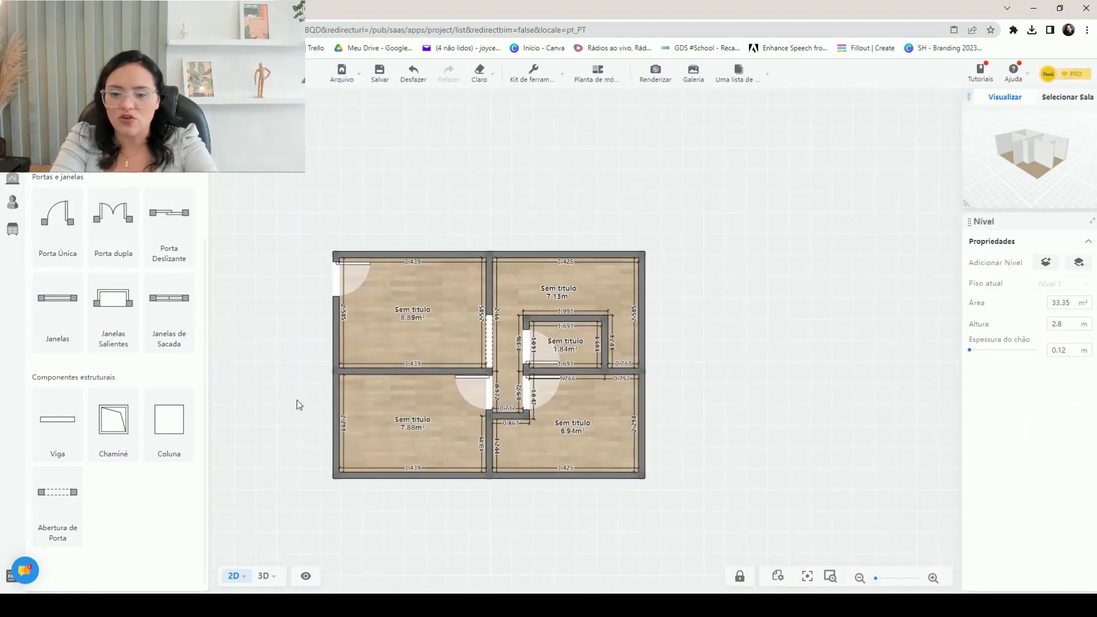
Step: Place a window (Janelas) in the upper-left room's left outer wall and set its distance from the dividing wall below to 0
click(49, 303)
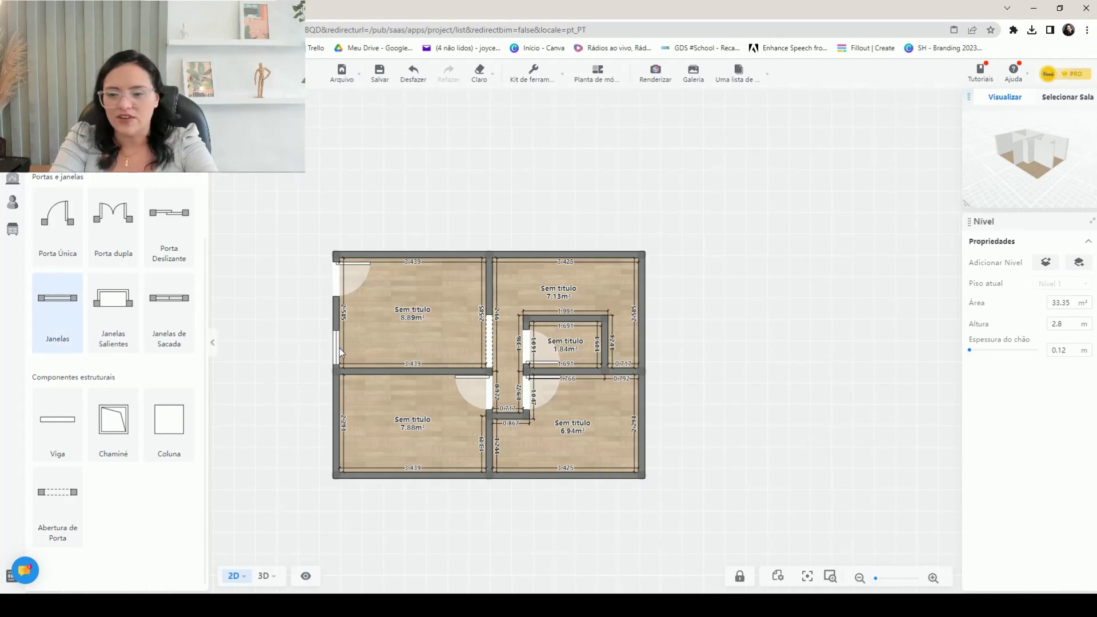
click(340, 352)
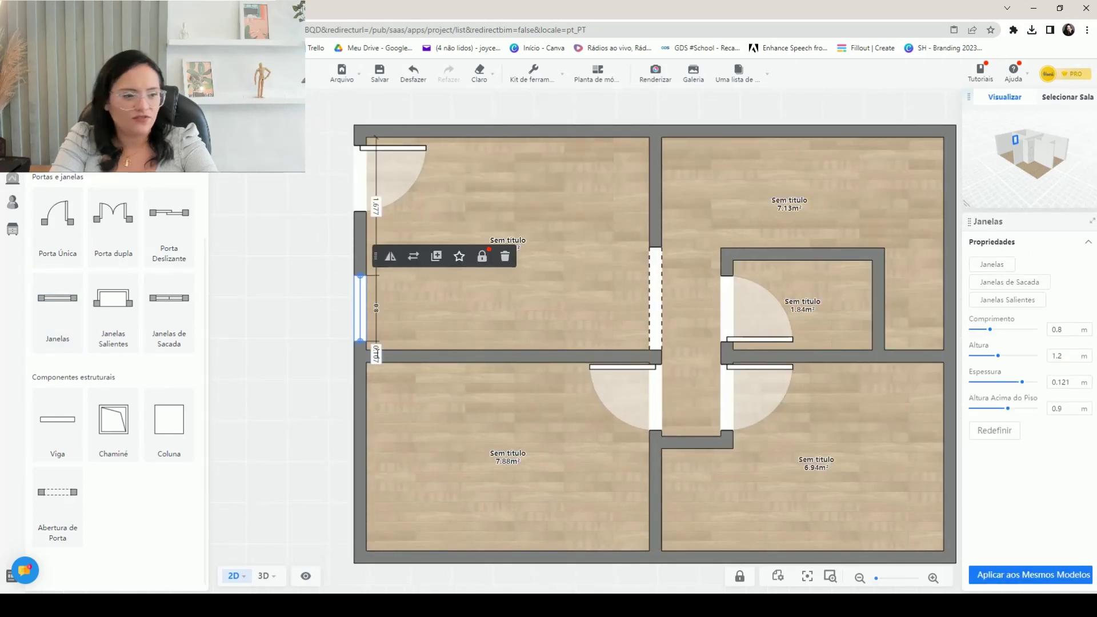
click(377, 354)
text(0)
key(Return)
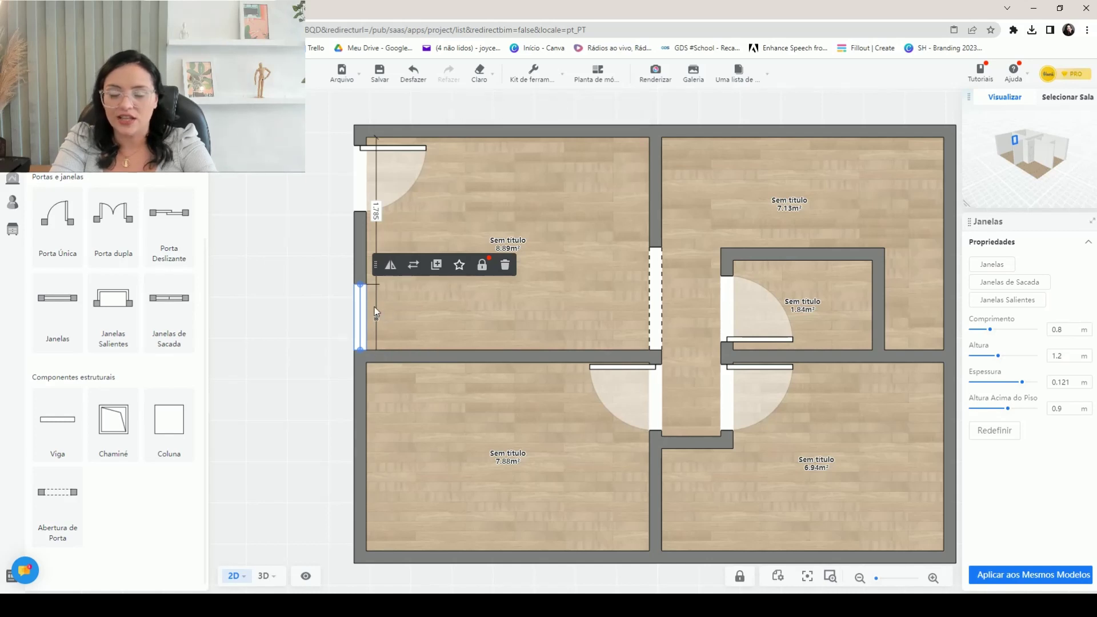
Step: Set the upper-left room window's length to 1.5 m
scroll(375, 307, up, 2)
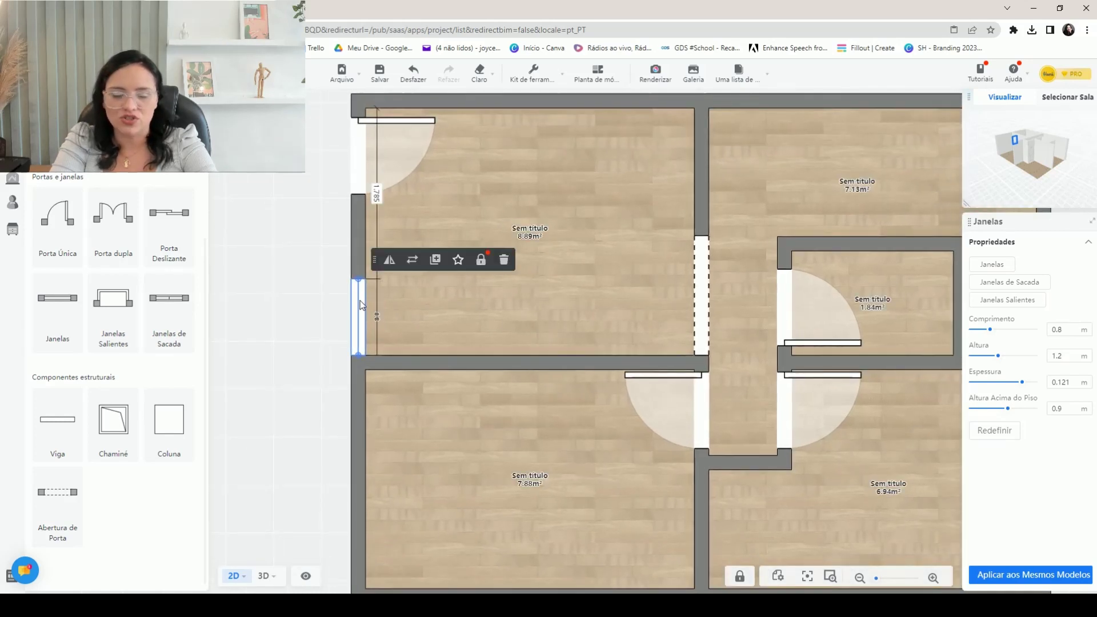
click(1063, 329)
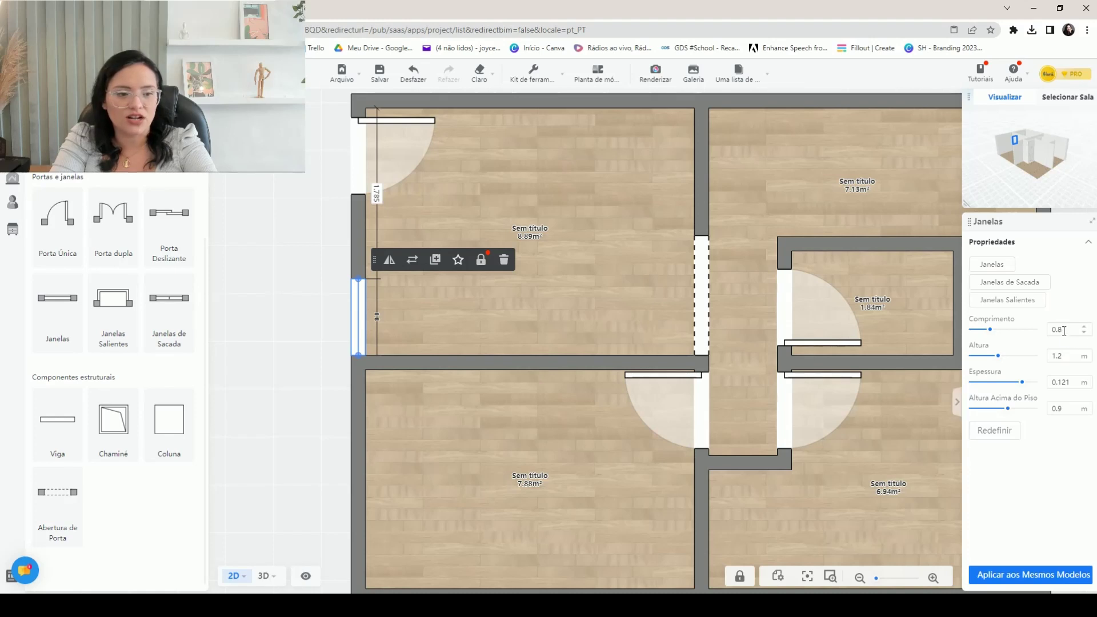
text(1.5)
key(Return)
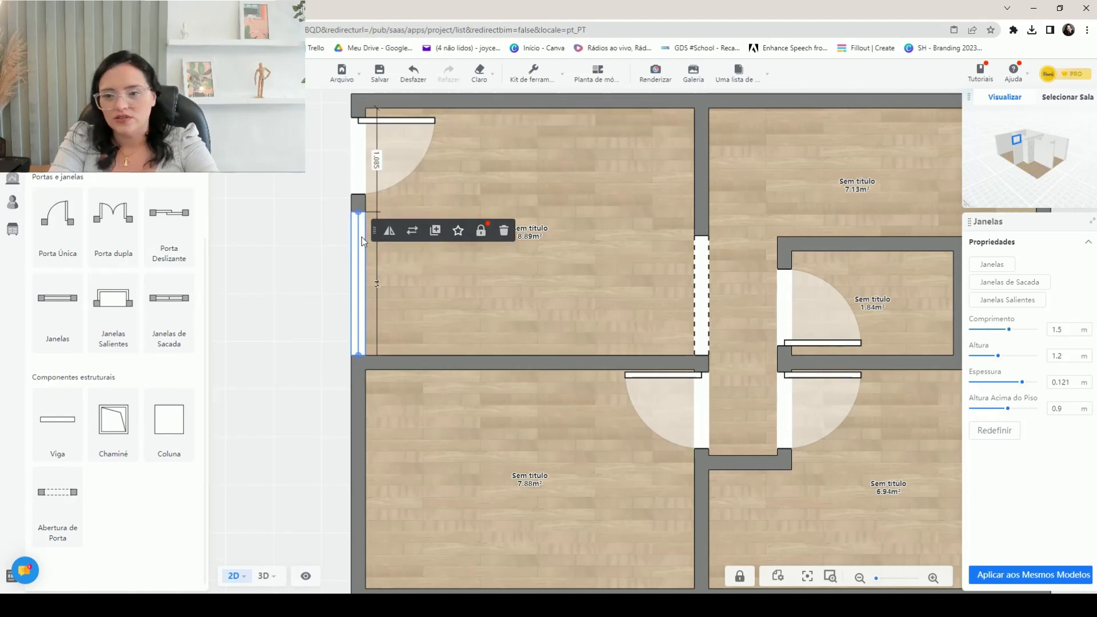
Step: Set the upper-left room window's length to 1.3 m and its distance from the dividing wall below to 0
click(1073, 332)
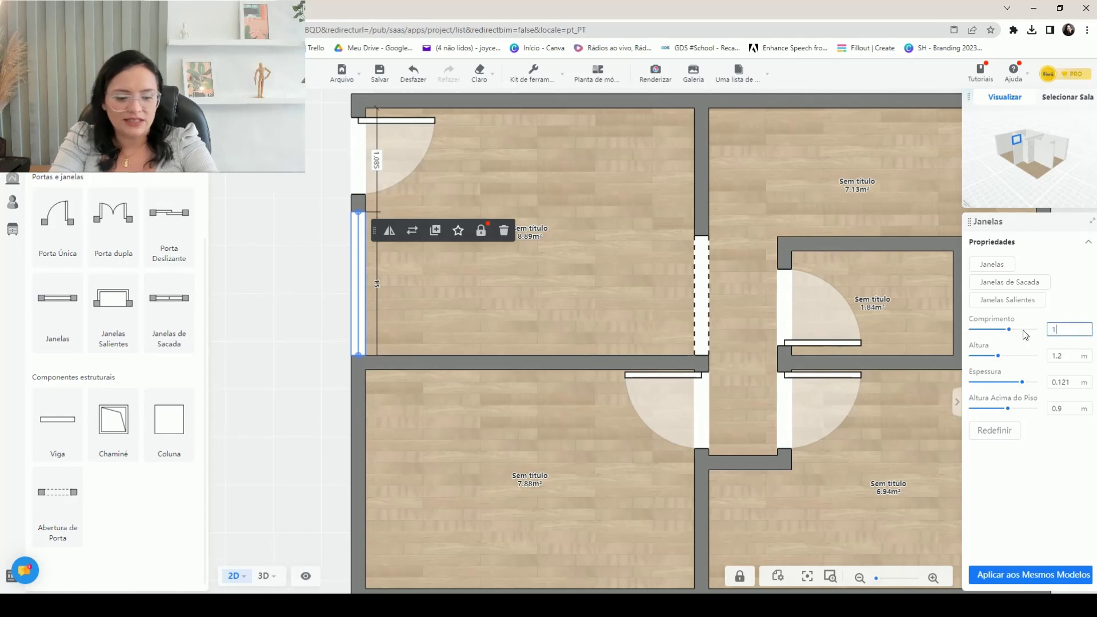
key(Return)
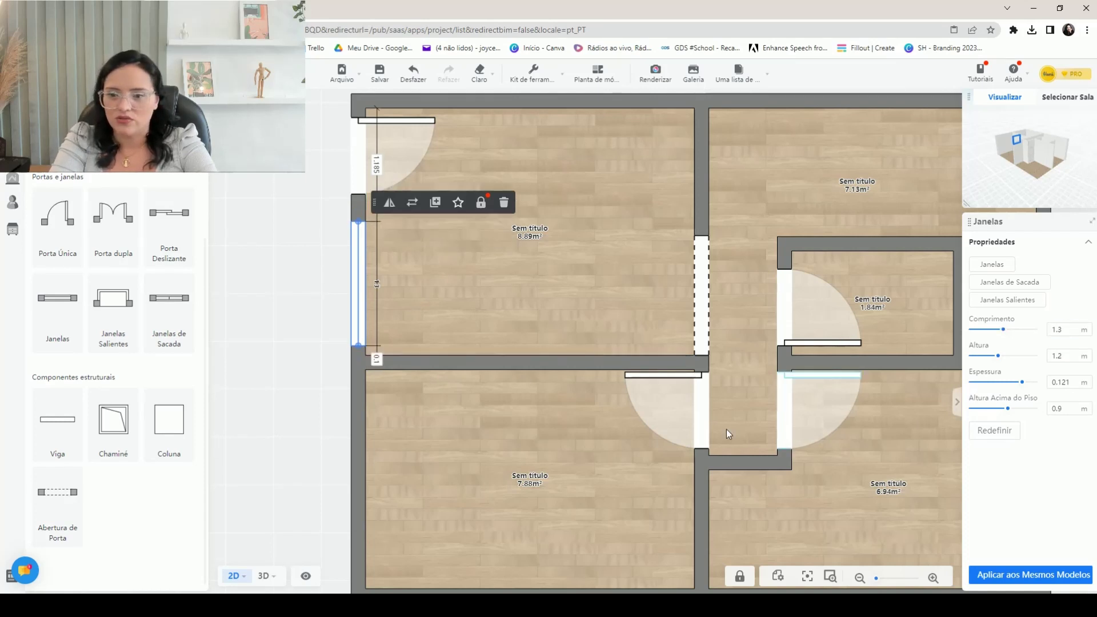
click(377, 361)
key(Return)
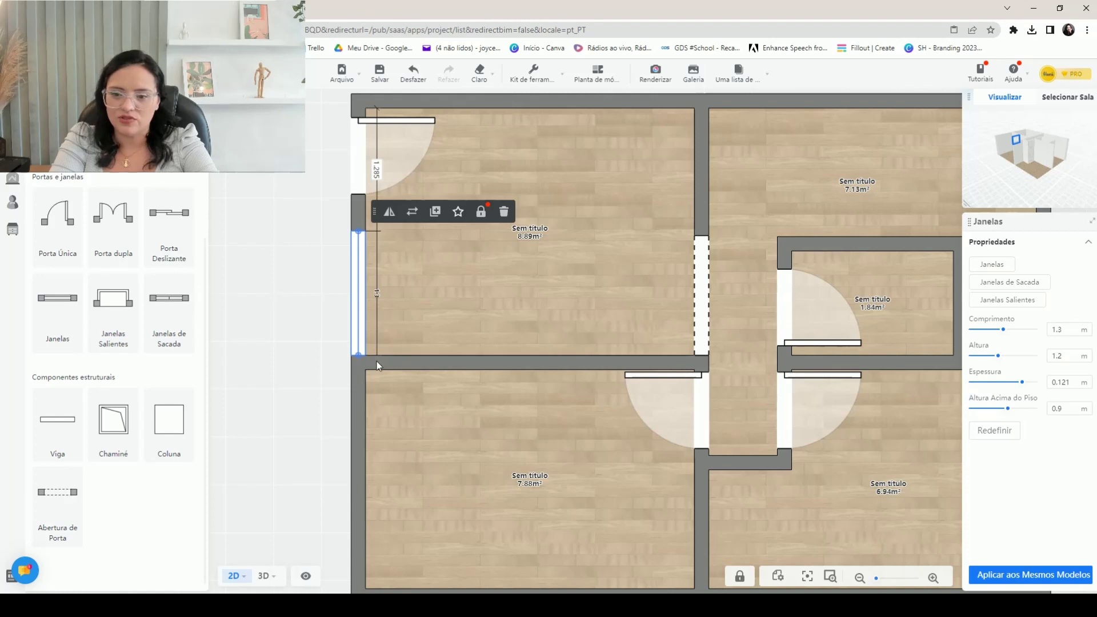
Step: Place a 1.3 m window in the lower-left room's left outer wall and set its distance from the dividing wall above to 0.5 m
scroll(279, 361, down, 2)
drag(279, 359, 257, 222)
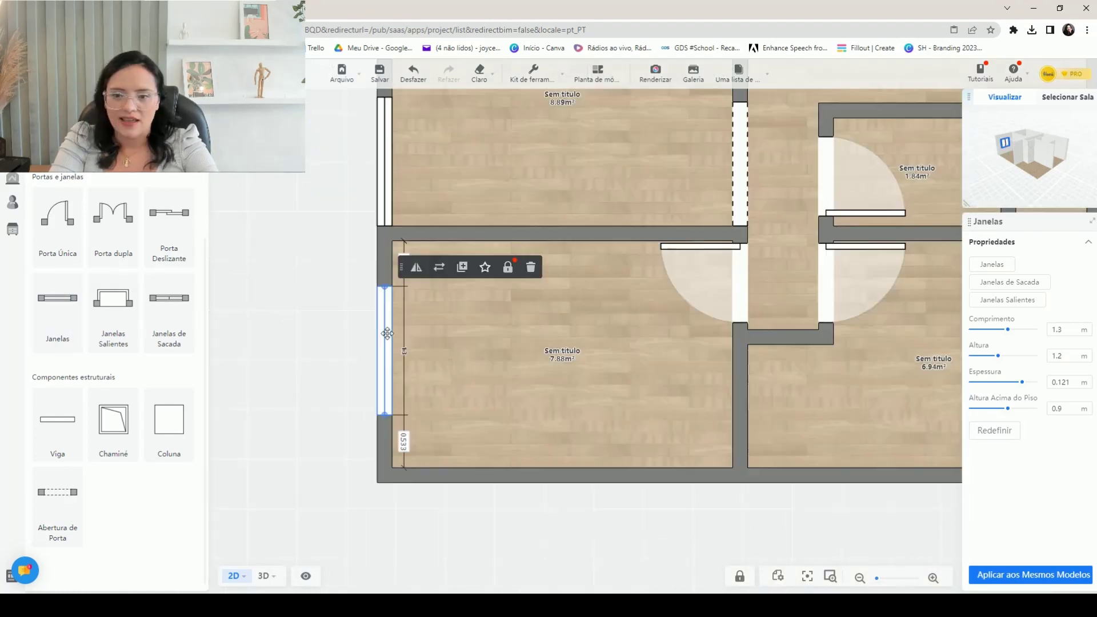
click(314, 416)
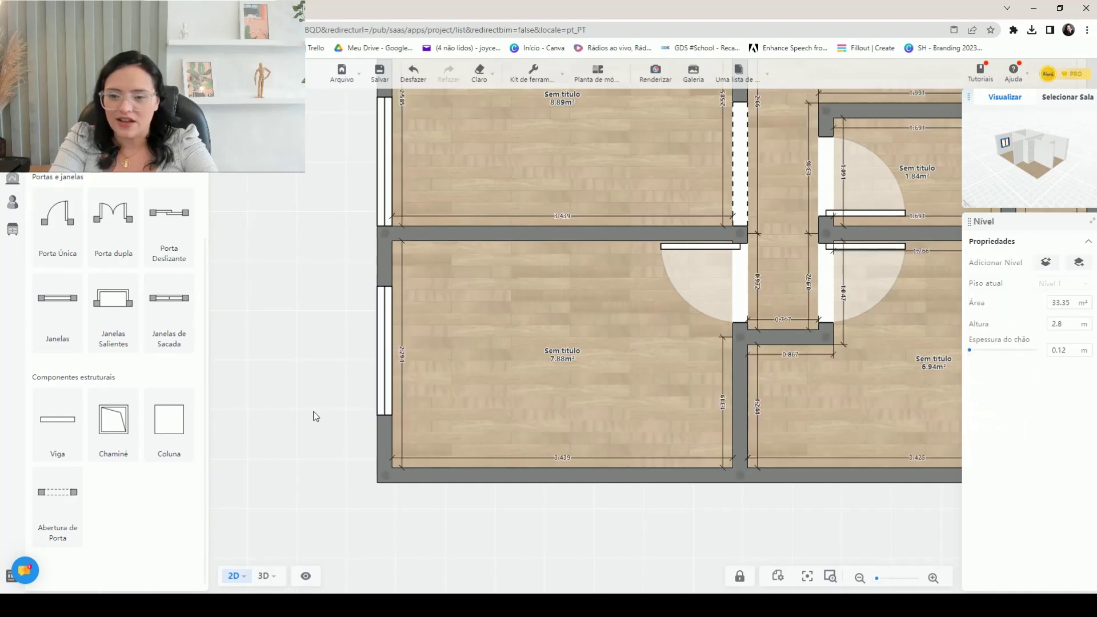
click(386, 358)
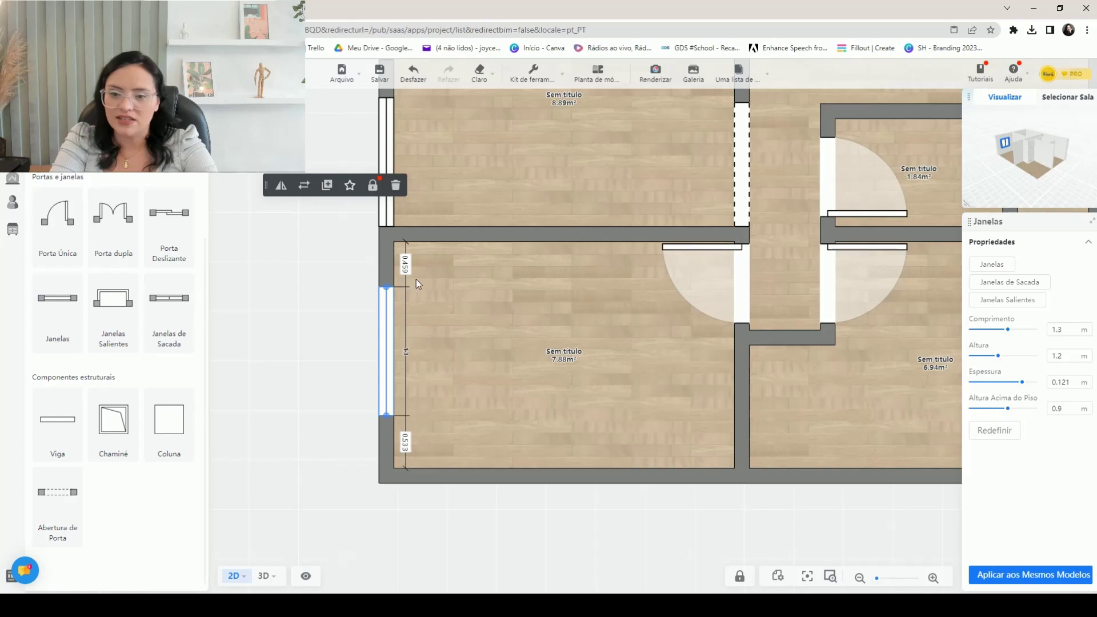
click(406, 264)
text(0.5)
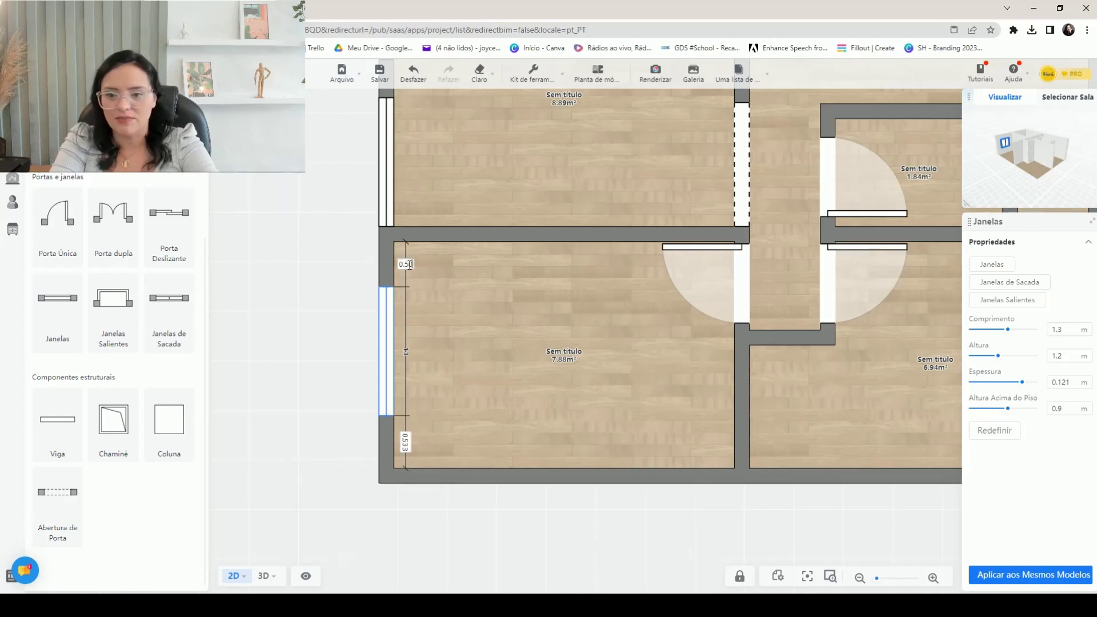
key(Return)
click(335, 441)
Step: Place a window (Janelas) in the lower-right room's right outer wall and set its length to 1.3 m
scroll(326, 442, down, 1)
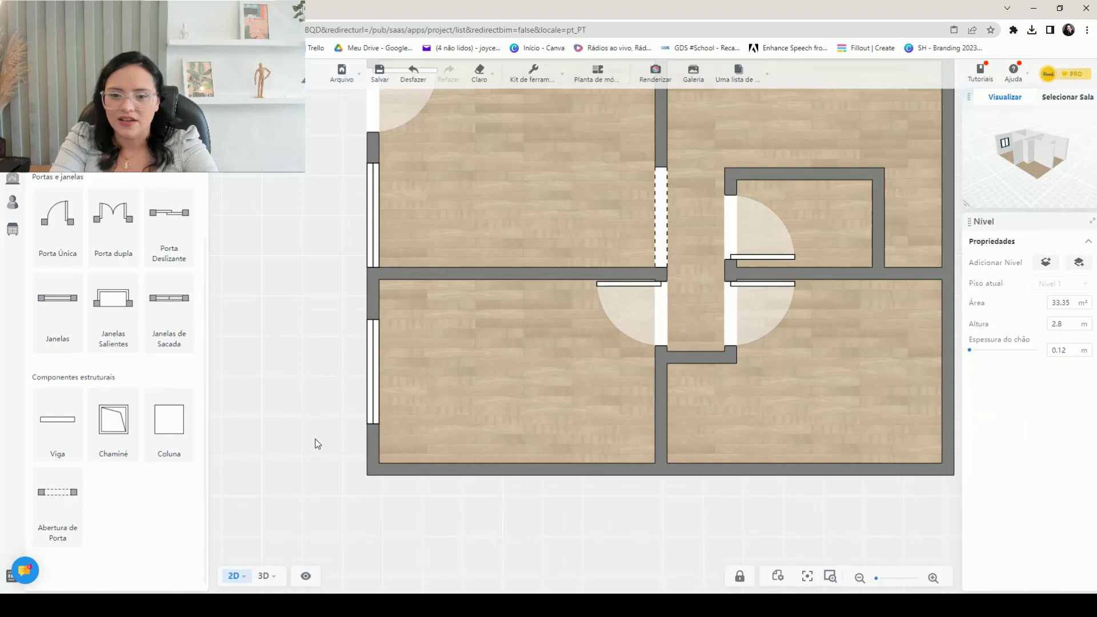
drag(887, 494, 692, 485)
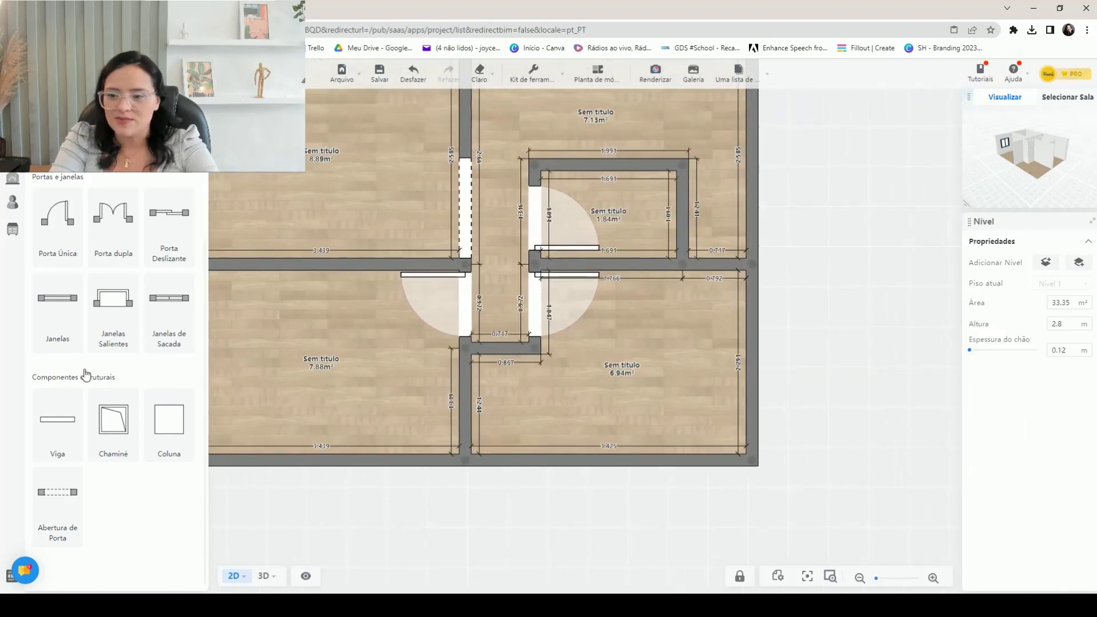
click(56, 298)
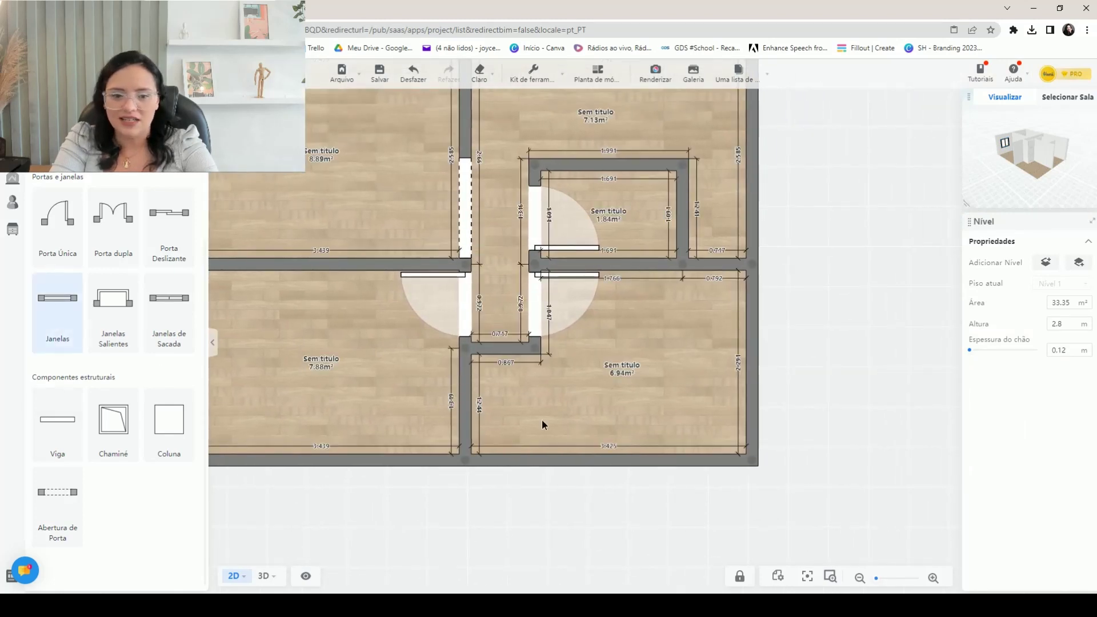
click(741, 351)
click(1058, 329)
text(1.3)
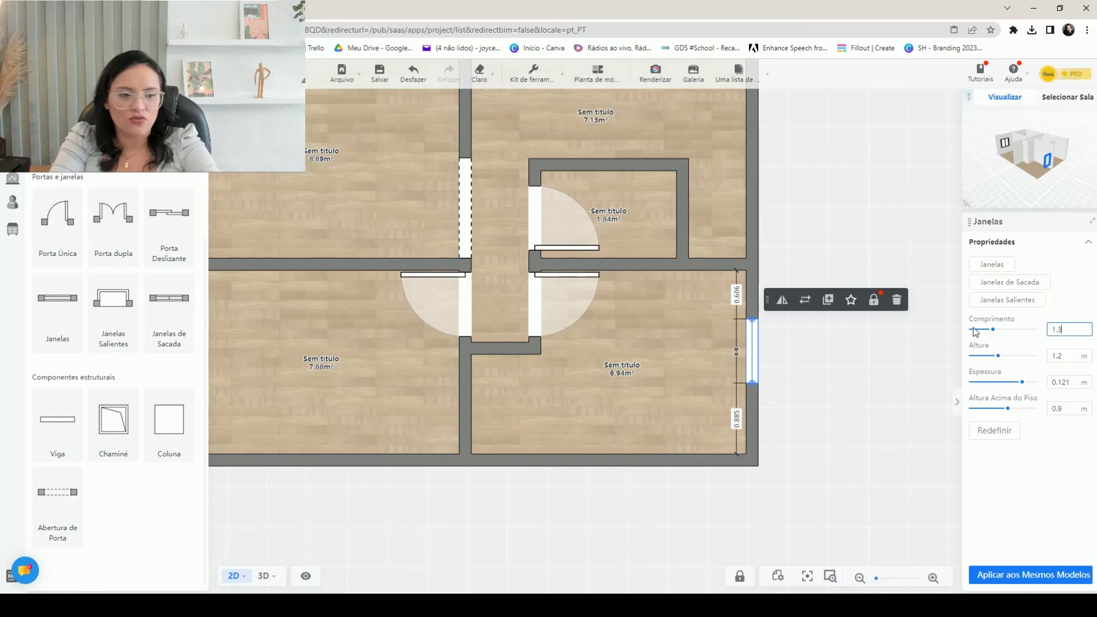
key(Return)
Step: Set the lower-right room window's distance from the dividing wall above to 0.5 m
click(736, 284)
text(0.5)
key(Return)
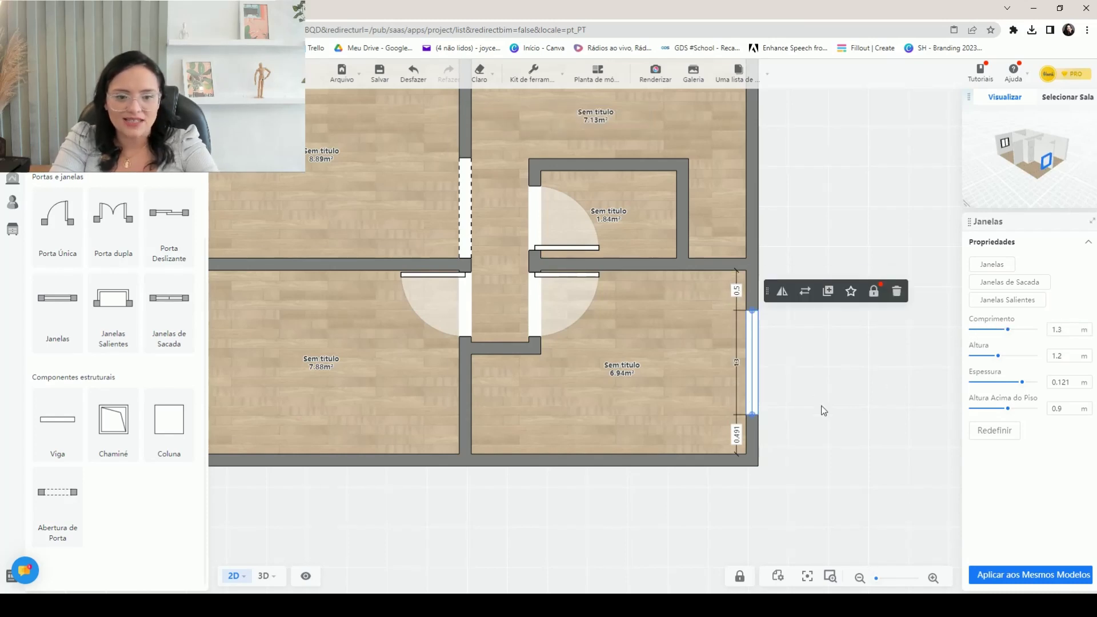
click(823, 409)
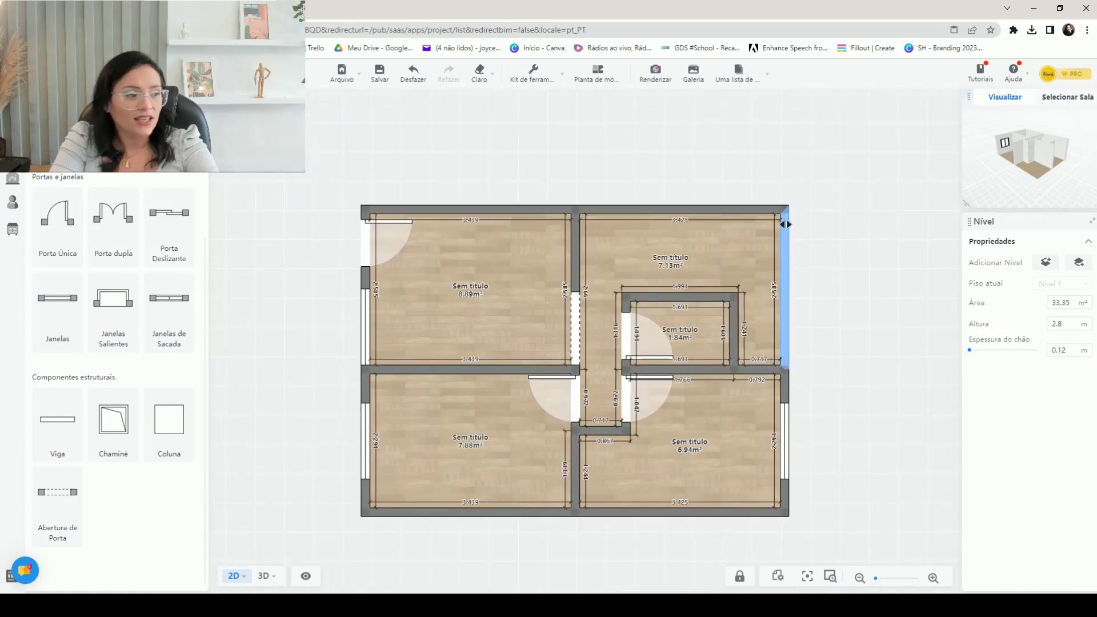
Step: Place a window (Janelas) in the upper-right room's right outer wall and set its length to 1.3 m
click(42, 308)
click(796, 284)
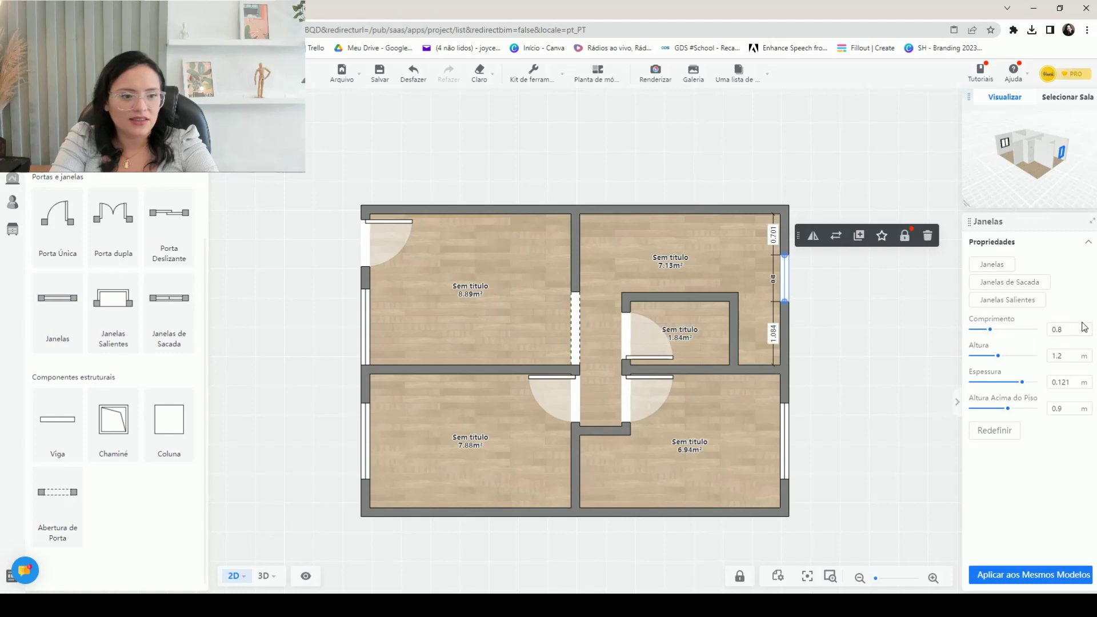
click(1061, 330)
text(1.3)
key(Return)
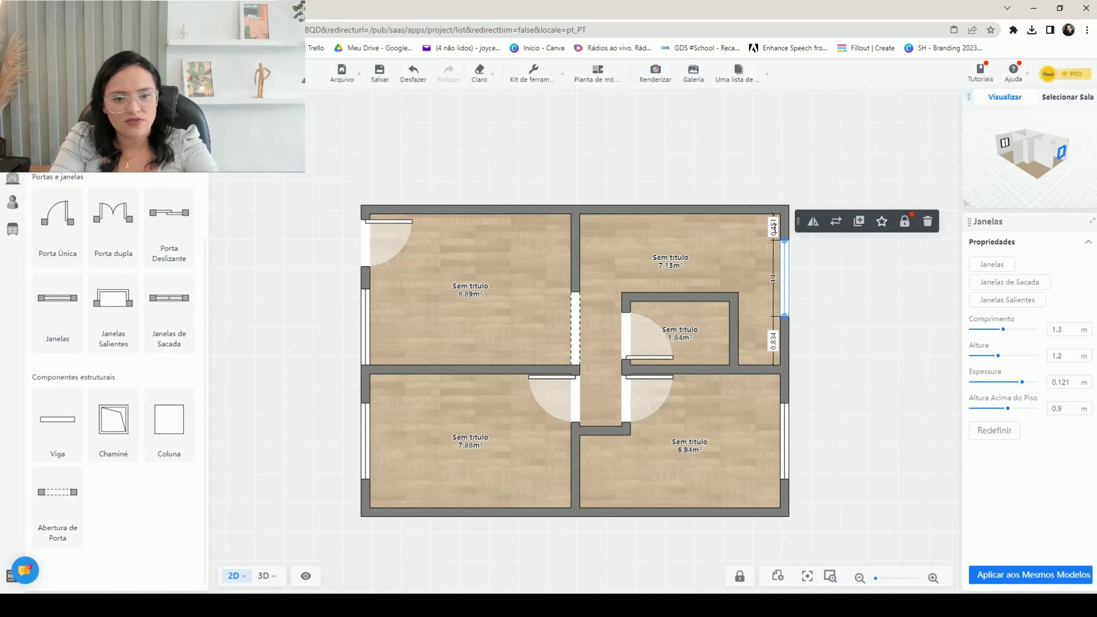
Step: Set the upper-right room window's distance from the upper outer wall to 0.60 m
click(773, 228)
text(0.60)
key(Return)
Step: Set the upper-right room window's distance from the upper outer wall to 0.65 m
click(775, 229)
text(0.65)
key(Return)
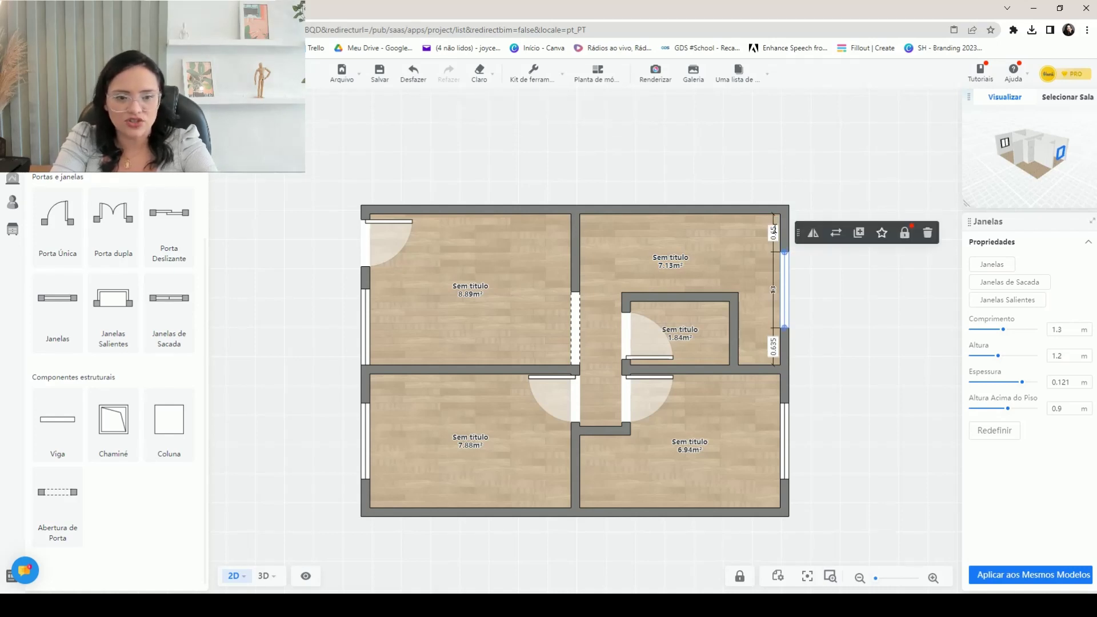
click(873, 397)
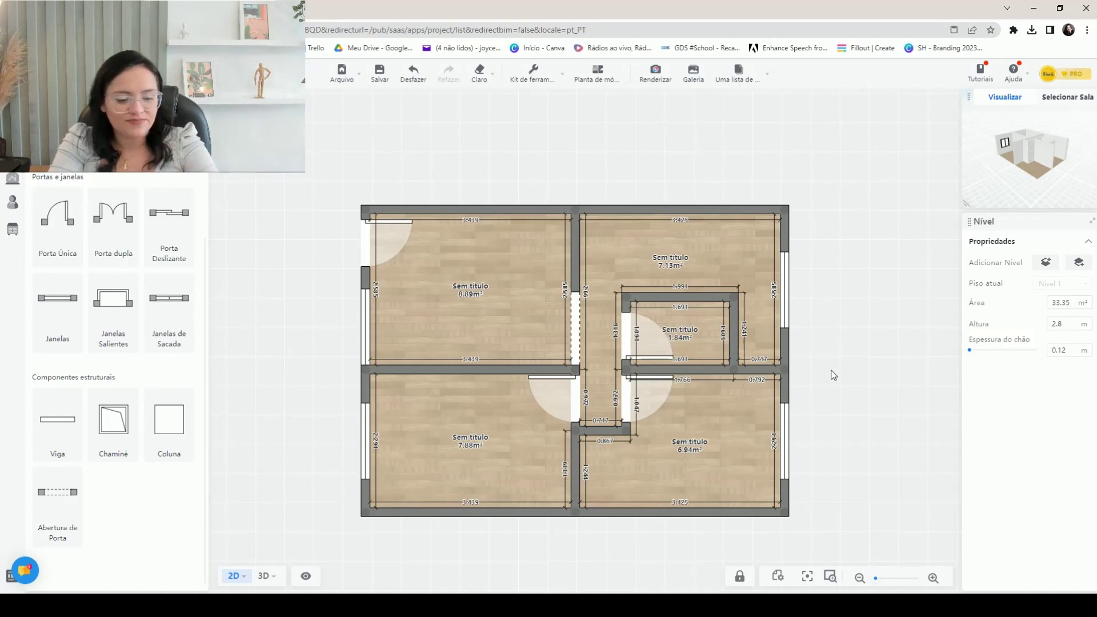
Step: Switch the floor plan to the 3D view and examine the walls, doors and windows from several sides
key(3)
drag(749, 420, 635, 438)
drag(334, 460, 657, 448)
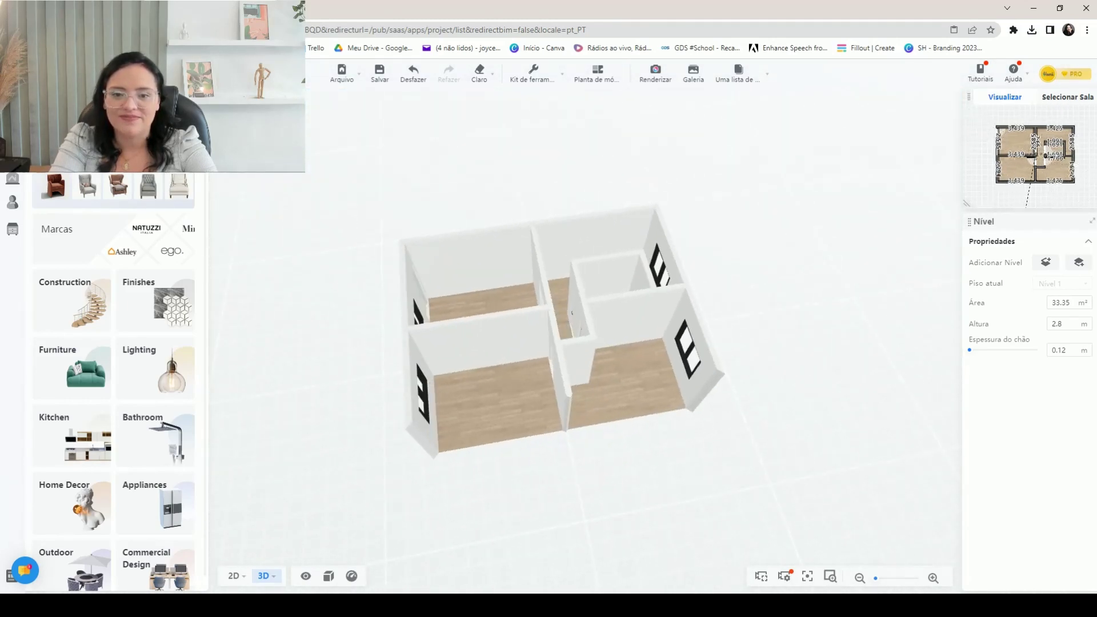
mouse_move(460, 495)
mouse_down()
mouse_move(400, 500)
mouse_move(462, 478)
mouse_up()
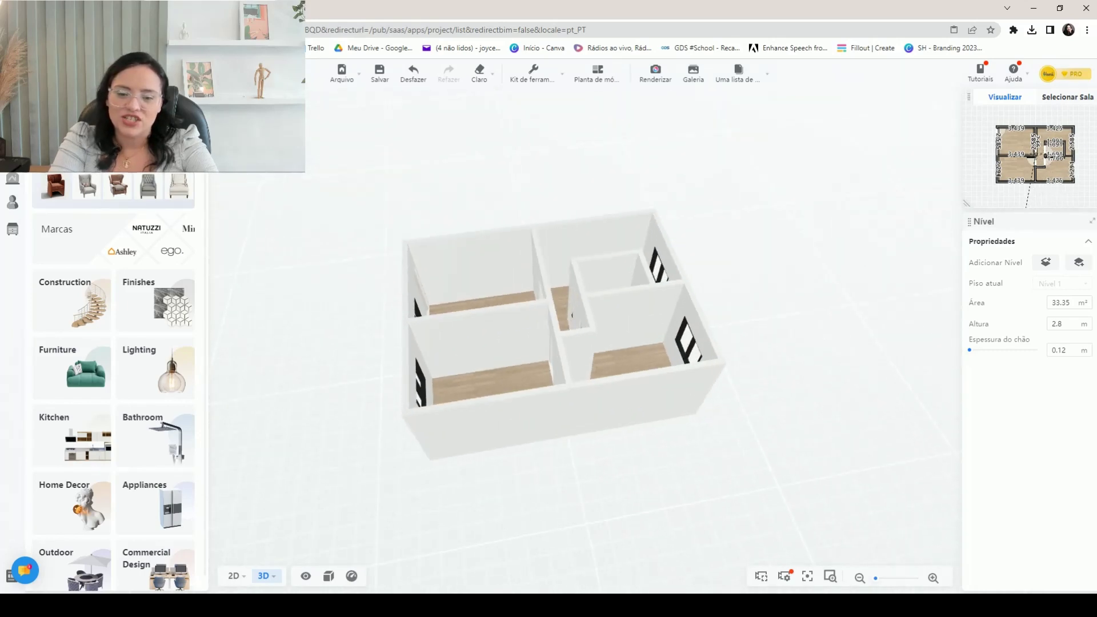
Step: Toggle the wall display option (Parede) off and on while inspecting the 3D model from other sides
click(305, 576)
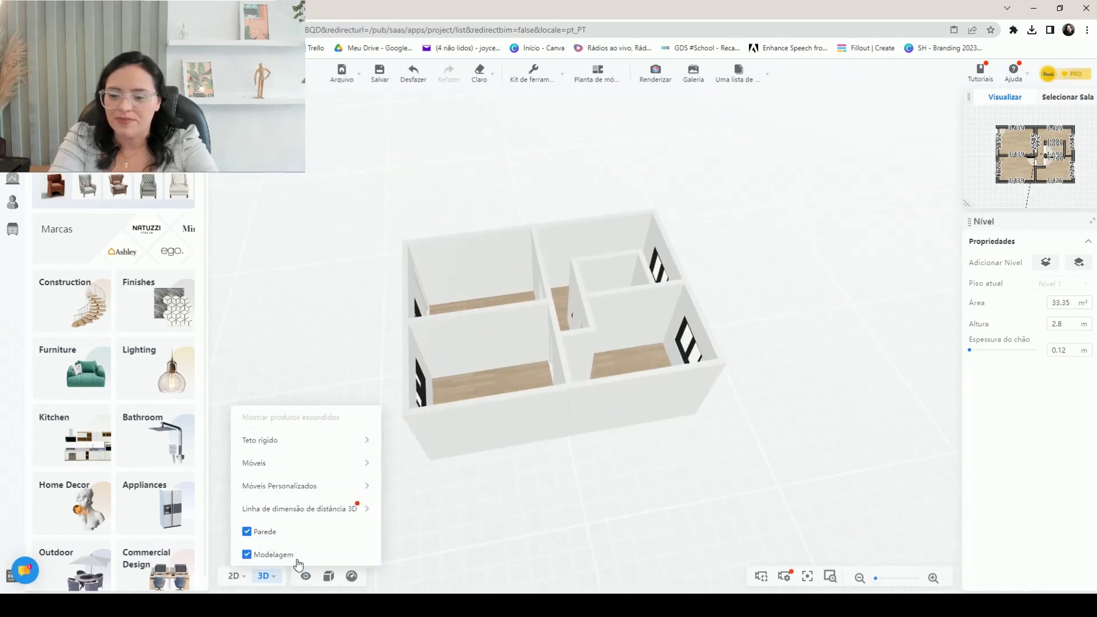
click(247, 532)
drag(685, 485, 563, 509)
click(306, 576)
click(247, 531)
drag(619, 493, 643, 494)
drag(397, 464, 372, 460)
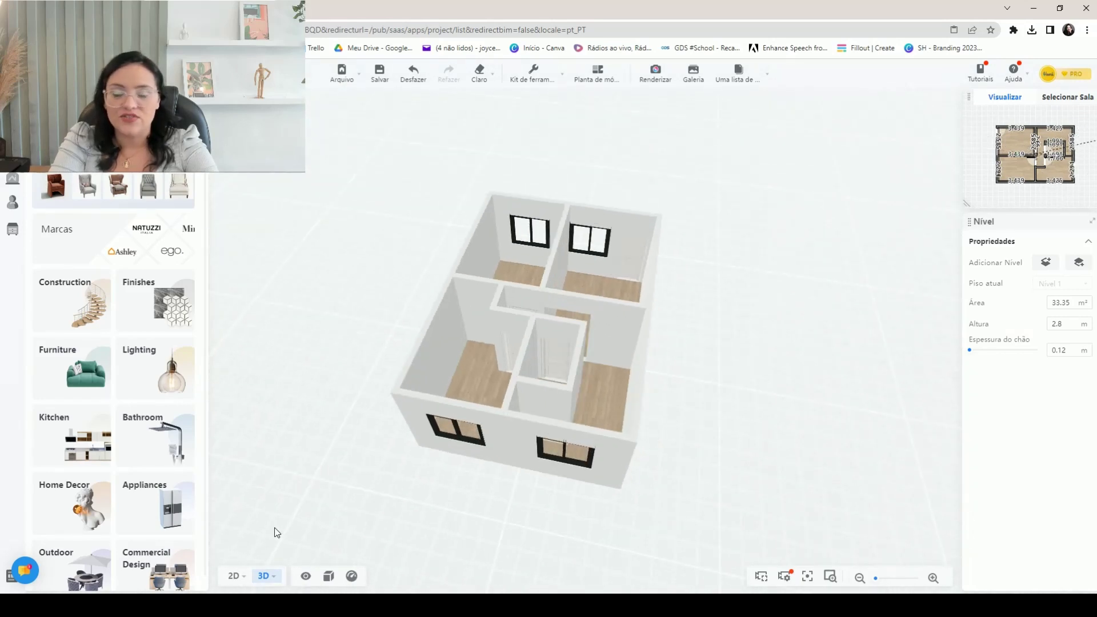
key(1)
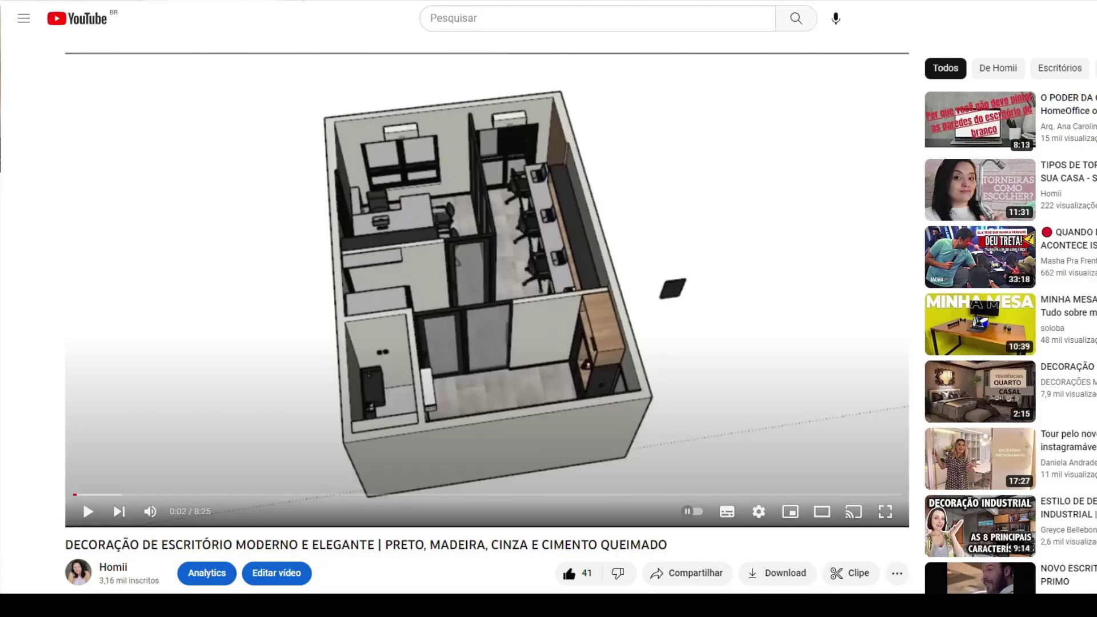
Step: On the YouTube video page, open the Coohom Descomplicado course link from the description and look through the course page down to the frequent questions
scroll(597, 392, down, 5)
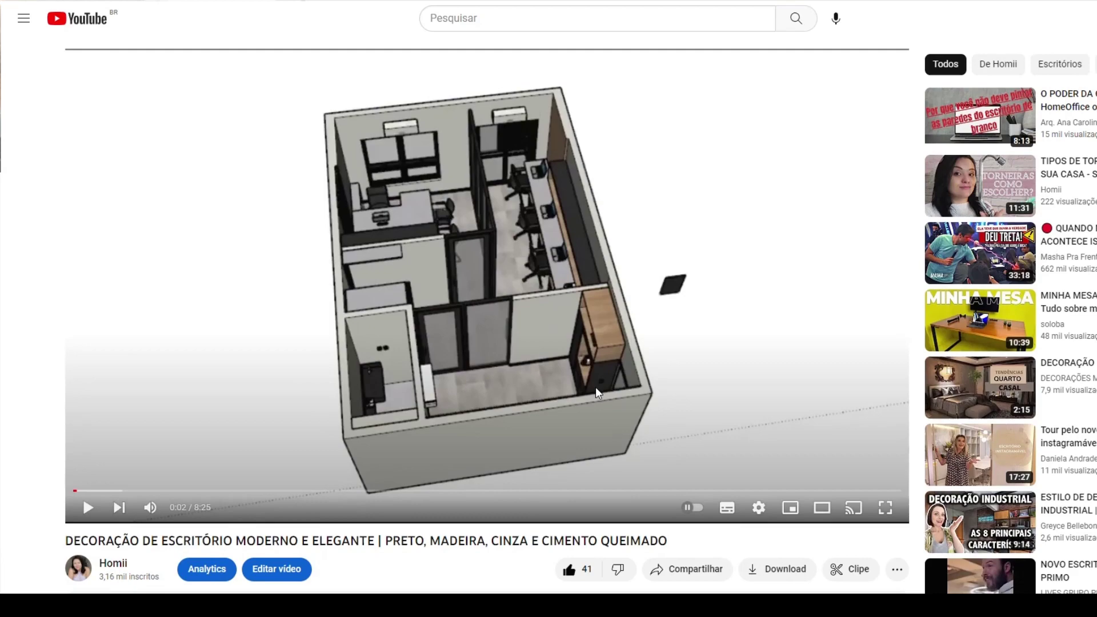
click(592, 385)
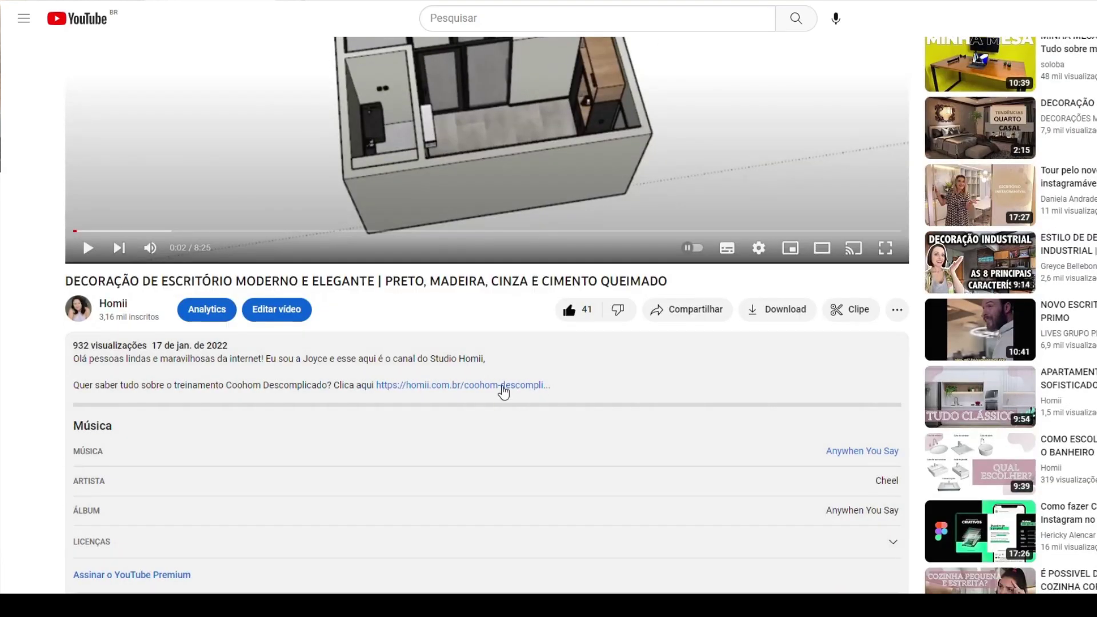
click(503, 386)
scroll(779, 416, down, 9)
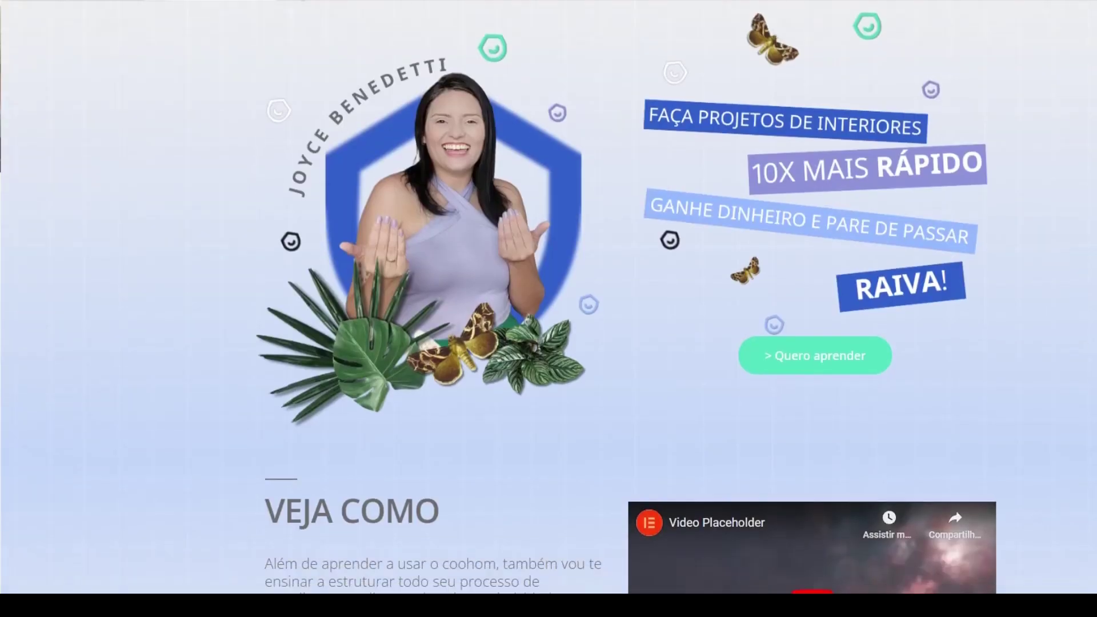
scroll(548, 298, down, 20)
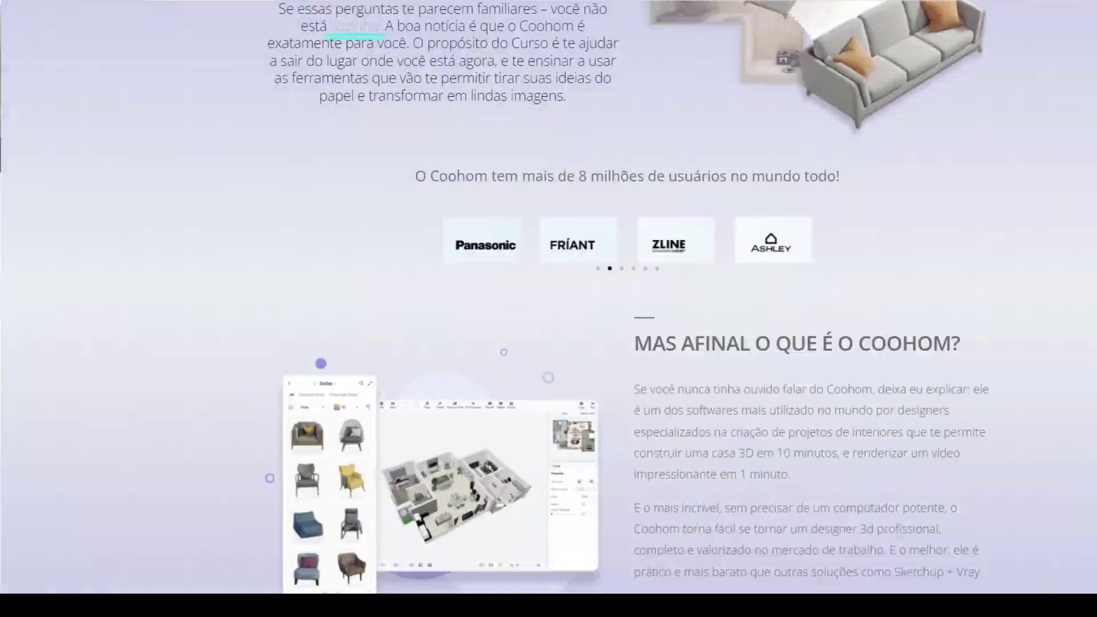
scroll(548, 297, down, 20)
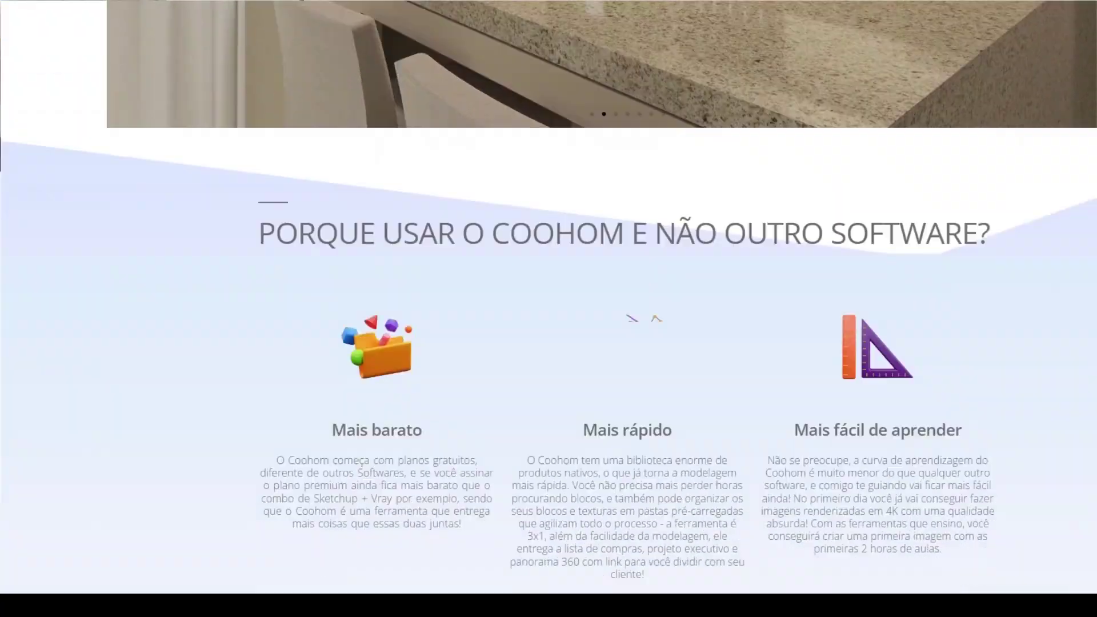
scroll(548, 298, down, 20)
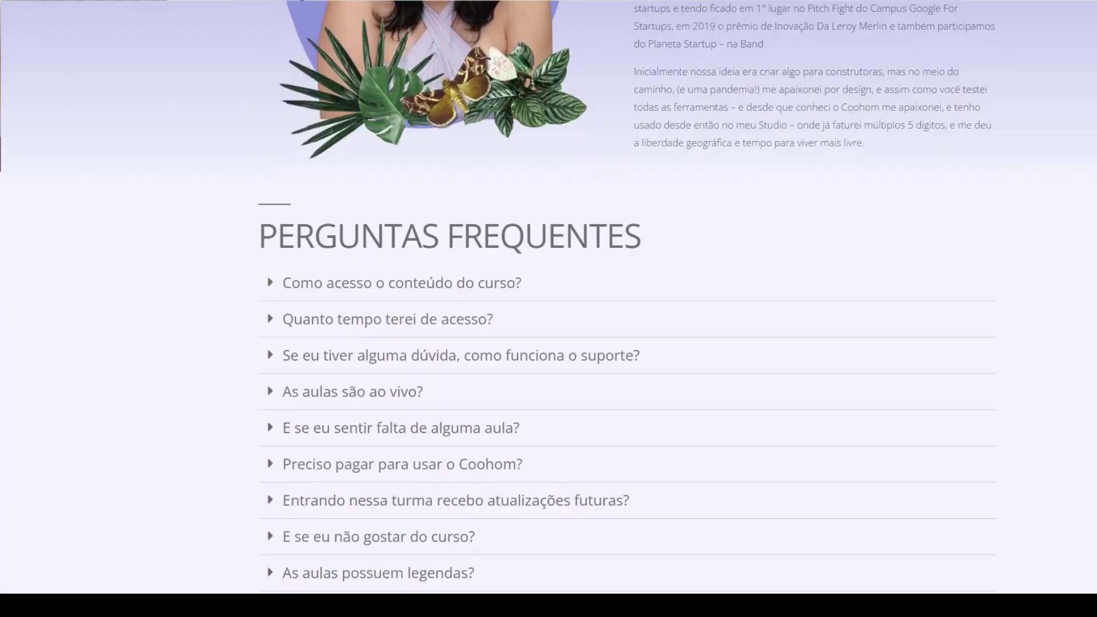